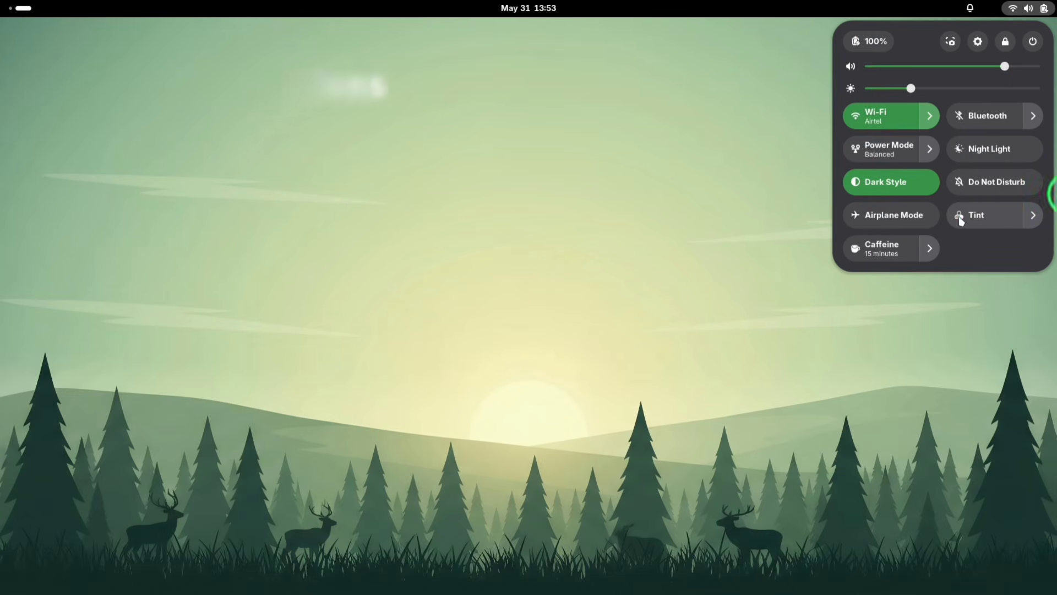
{"action": "left_click", "coordinate": [959, 220]}
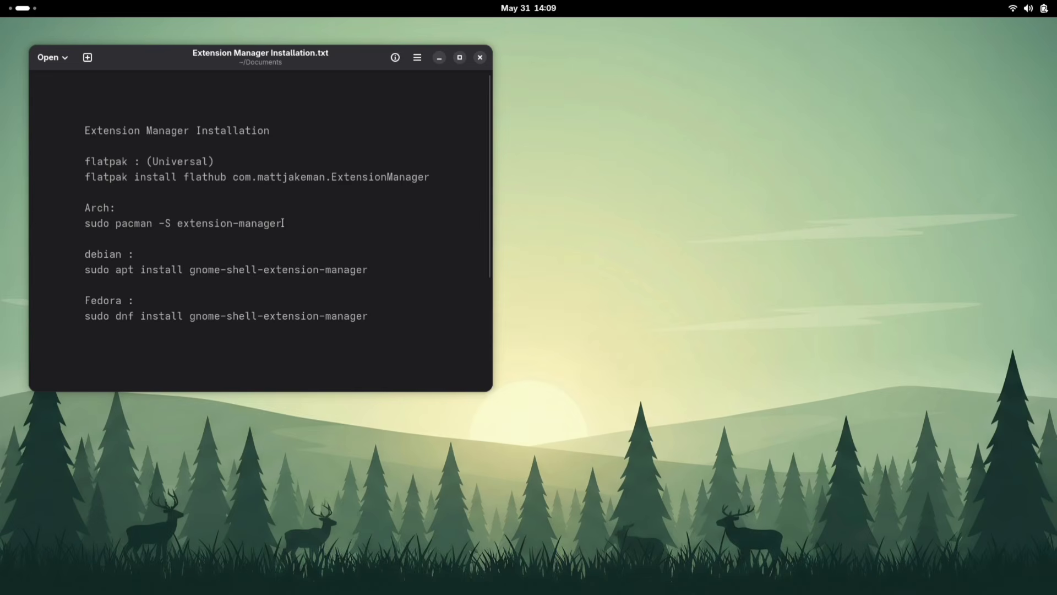
Copy the Arch install command 'sudo pacman -S extension-manager' from the text file
{"action": "left_click_drag", "start_coordinate": [283, 222], "coordinate": [93, 224]}
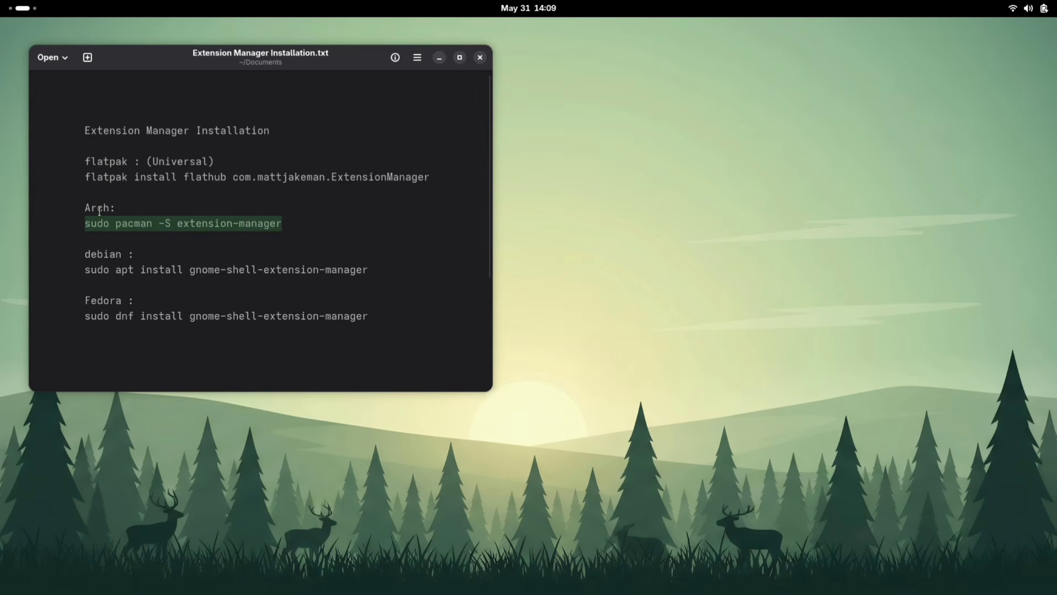
{"action": "right_click", "coordinate": [154, 223]}
{"action": "left_click", "coordinate": [193, 254]}
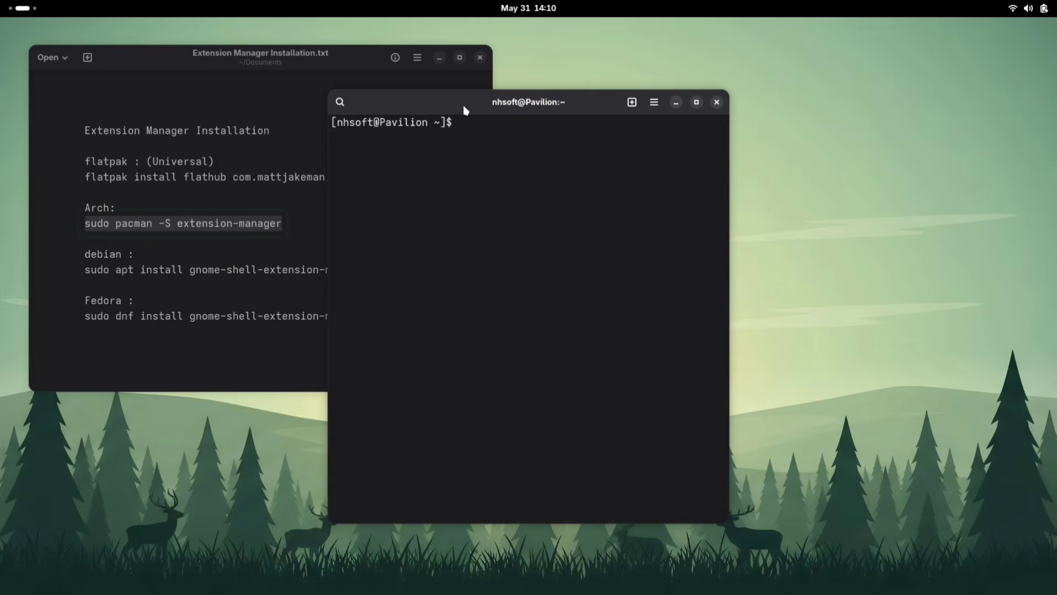
Paste and run the copied command in a terminal, entering the sudo password
{"action": "left_click_drag", "start_coordinate": [465, 106], "coordinate": [661, 90]}
{"action": "right_click", "coordinate": [687, 111]}
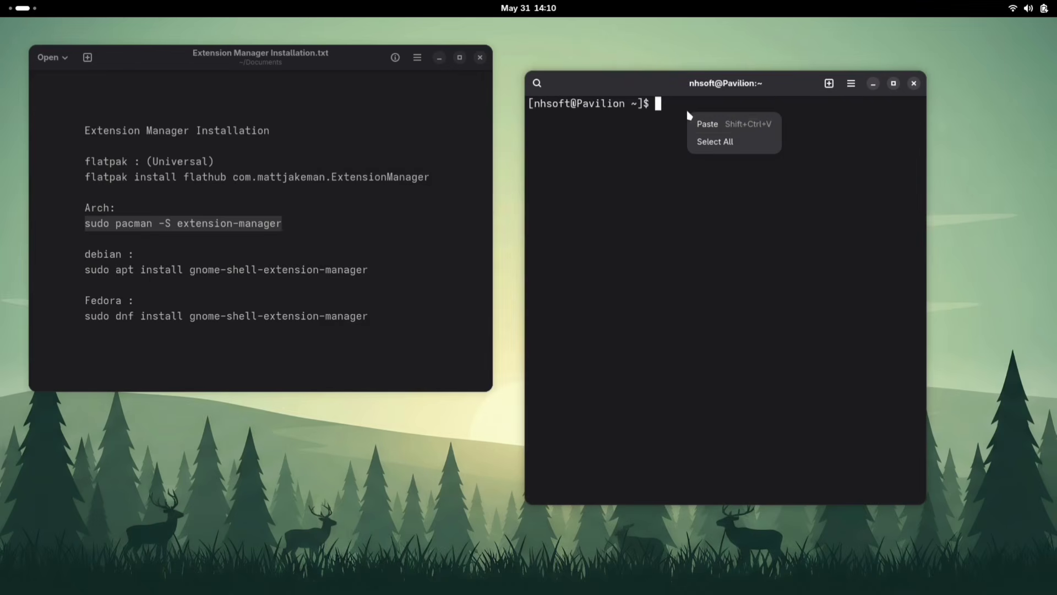
{"action": "left_click", "coordinate": [716, 124]}
{"action": "key", "text": "Return"}
{"action": "key", "text": "Return"}
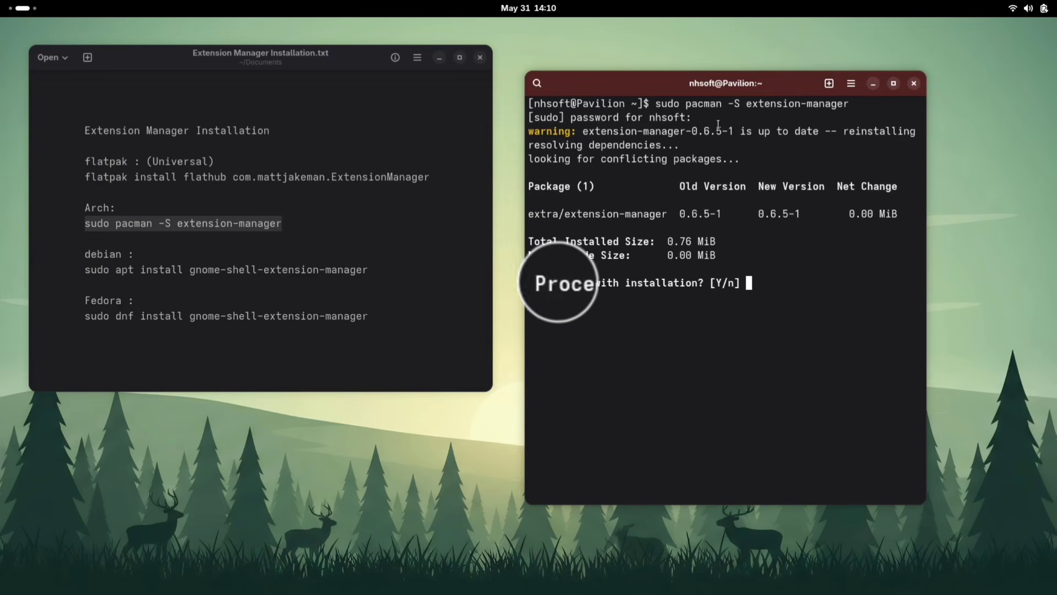
Confirm the installation with y and close the terminal
{"action": "type", "text": "y"}
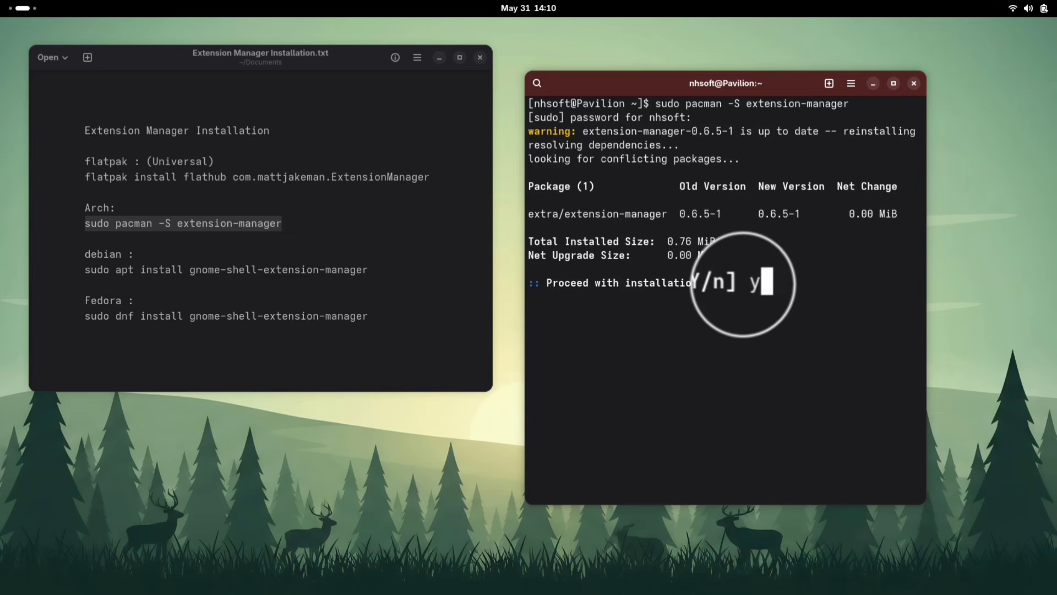
{"action": "key", "text": "Return"}
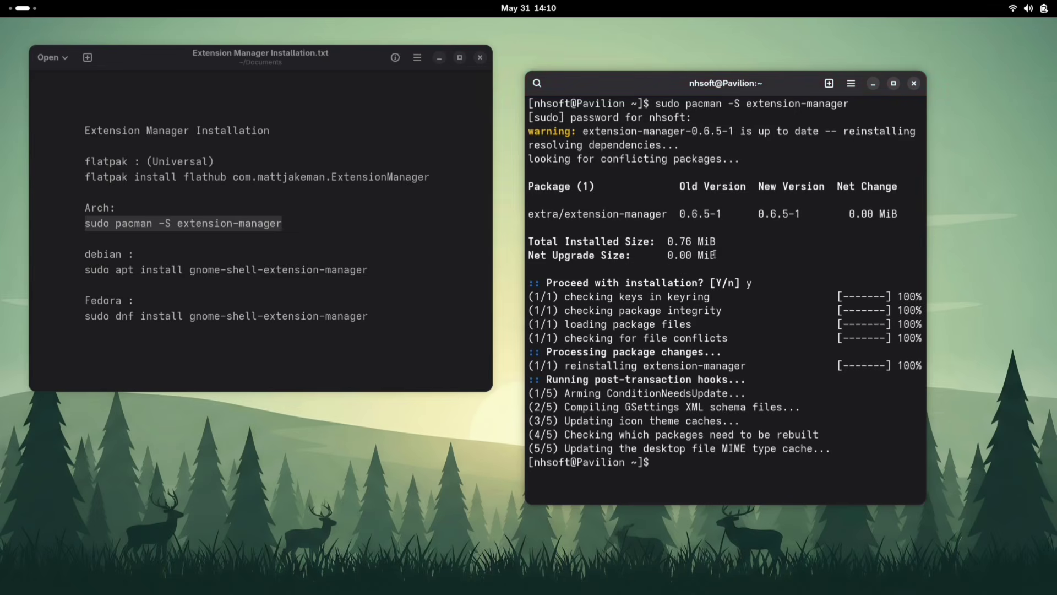
{"action": "left_click", "coordinate": [915, 83]}
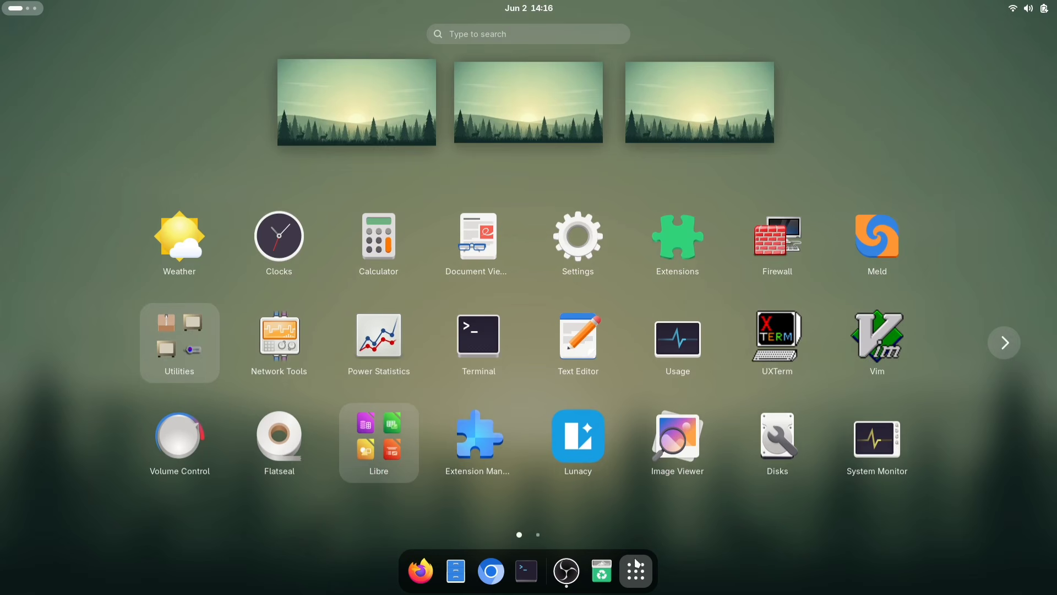
Open Extension Manager and search its Browse section for 'analog lock clock'
{"action": "left_click", "coordinate": [491, 425]}
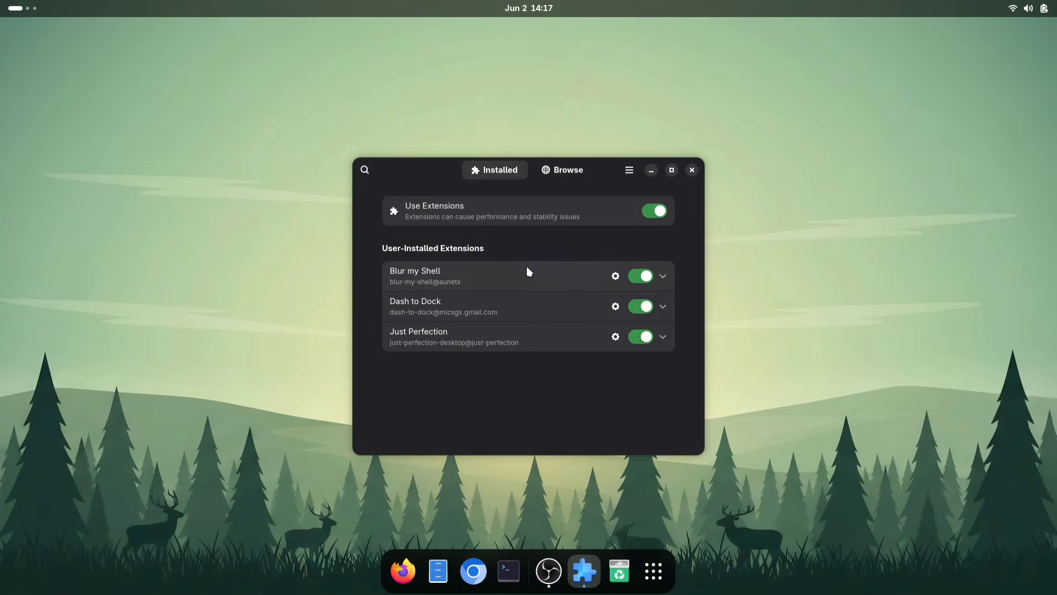
{"action": "left_click", "coordinate": [561, 170]}
{"action": "type", "text": "analog lock clock"}
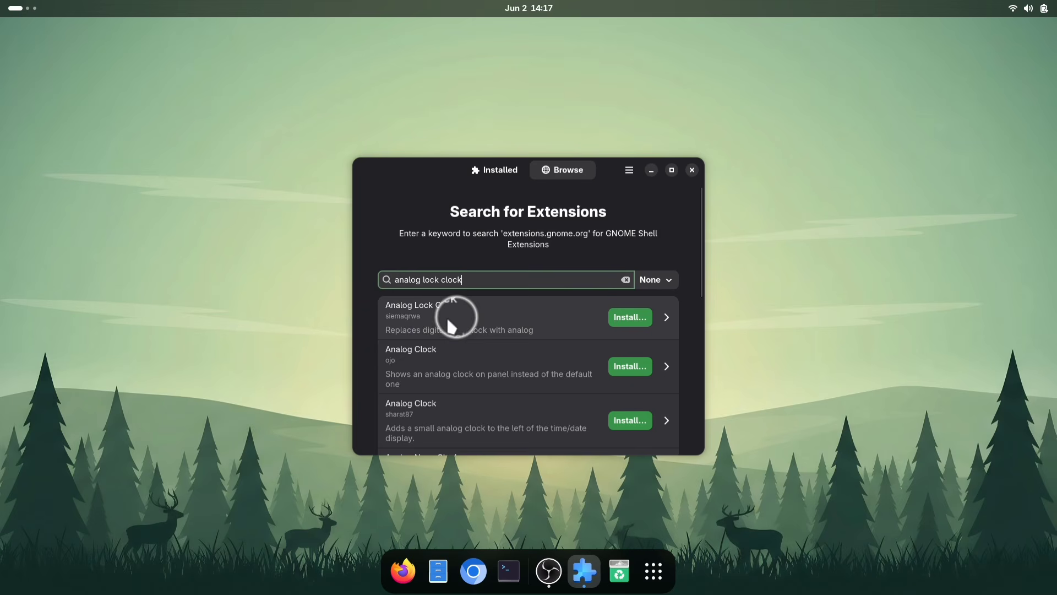
Install the Analog Lock Clock extension
{"action": "left_click", "coordinate": [615, 320]}
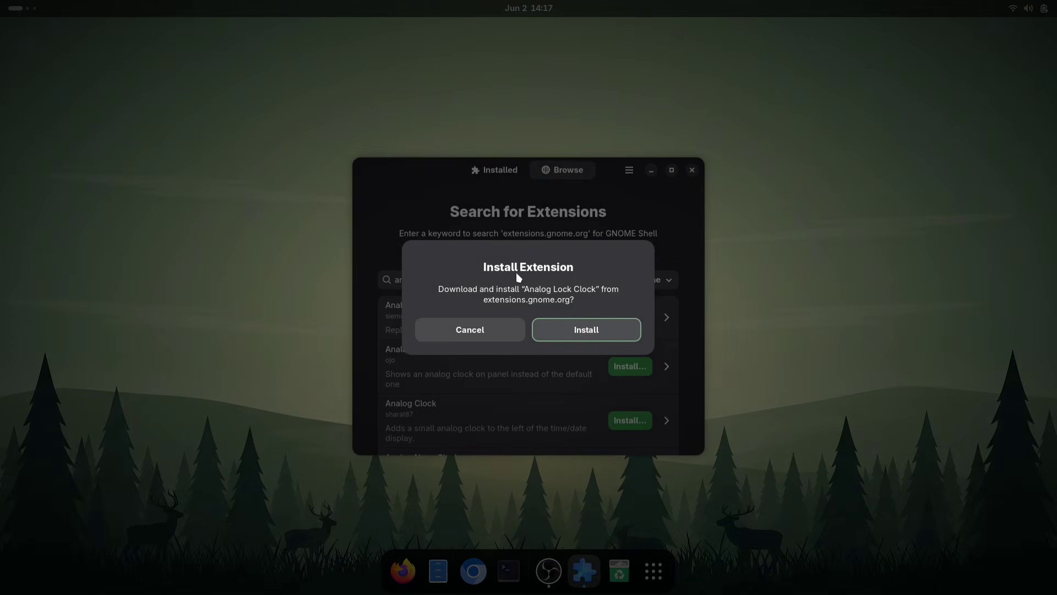
{"action": "left_click", "coordinate": [551, 328]}
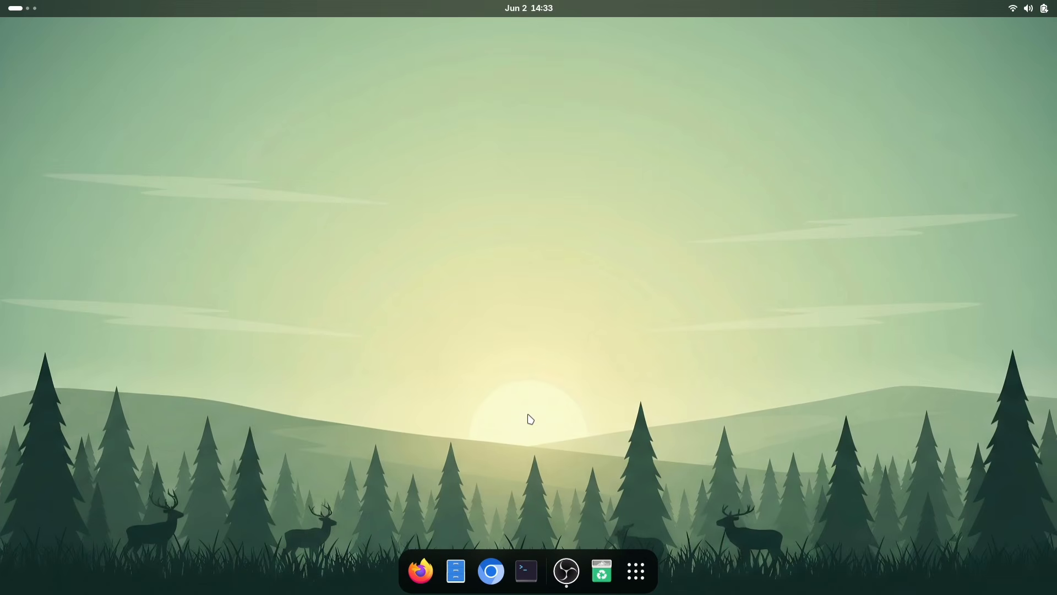
{"action": "left_click", "coordinate": [490, 571]}
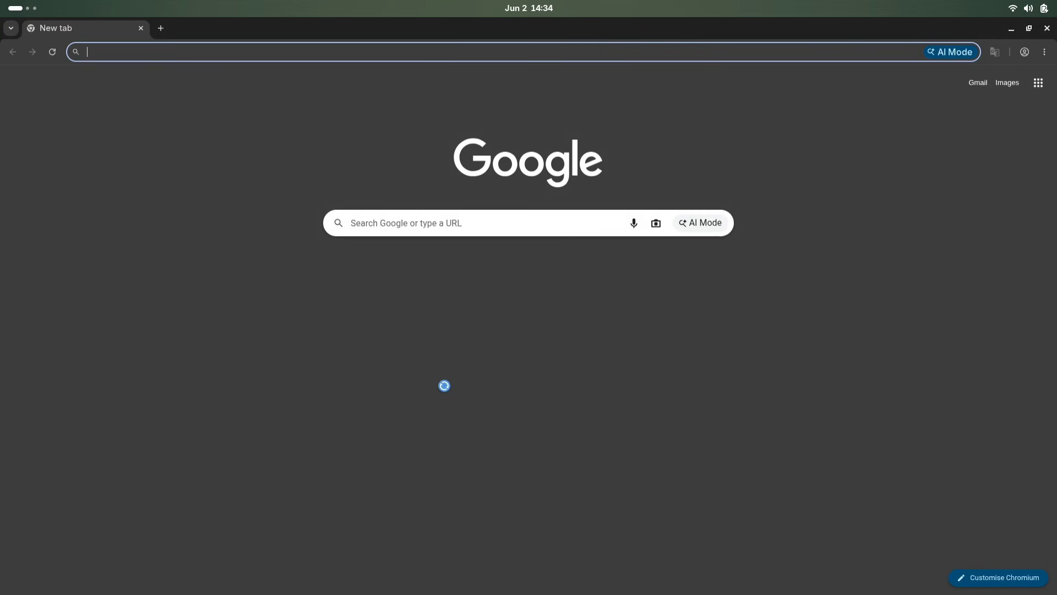
{"action": "left_click", "coordinate": [322, 53]}
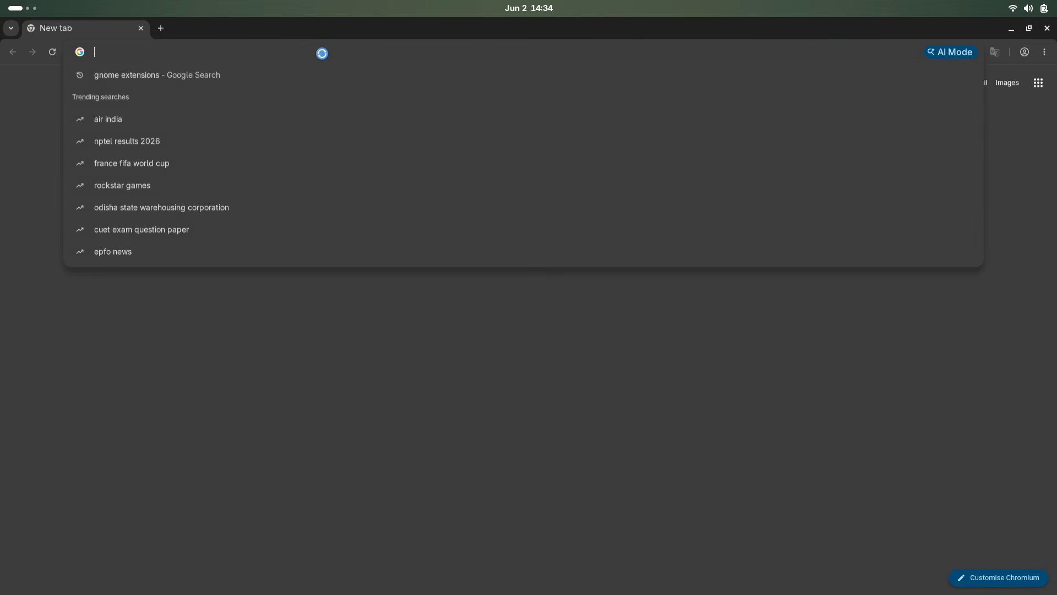
{"action": "key", "text": "ctrl+v"}
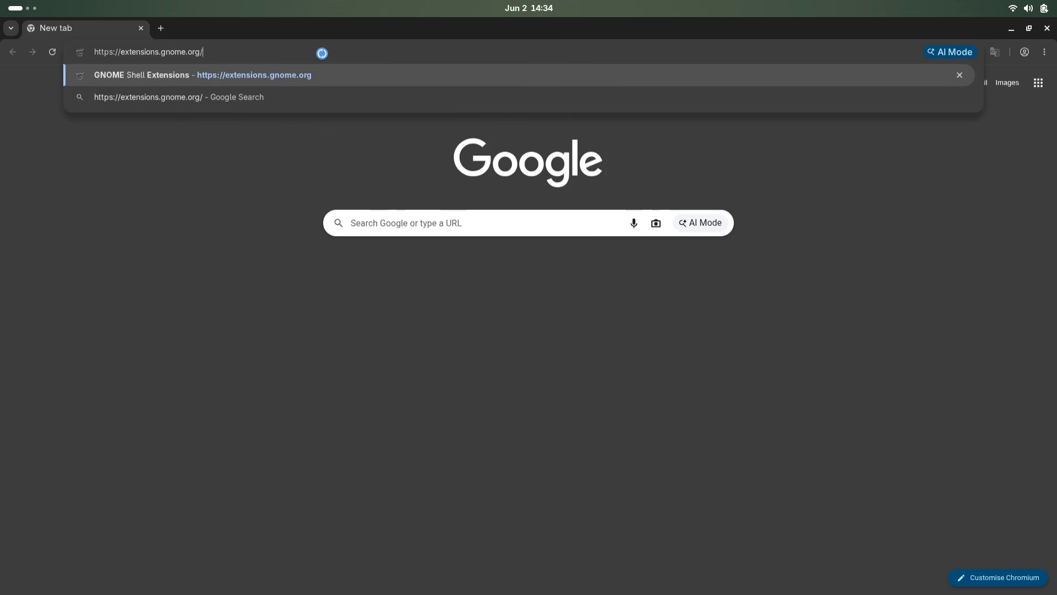
{"action": "key", "text": "Return"}
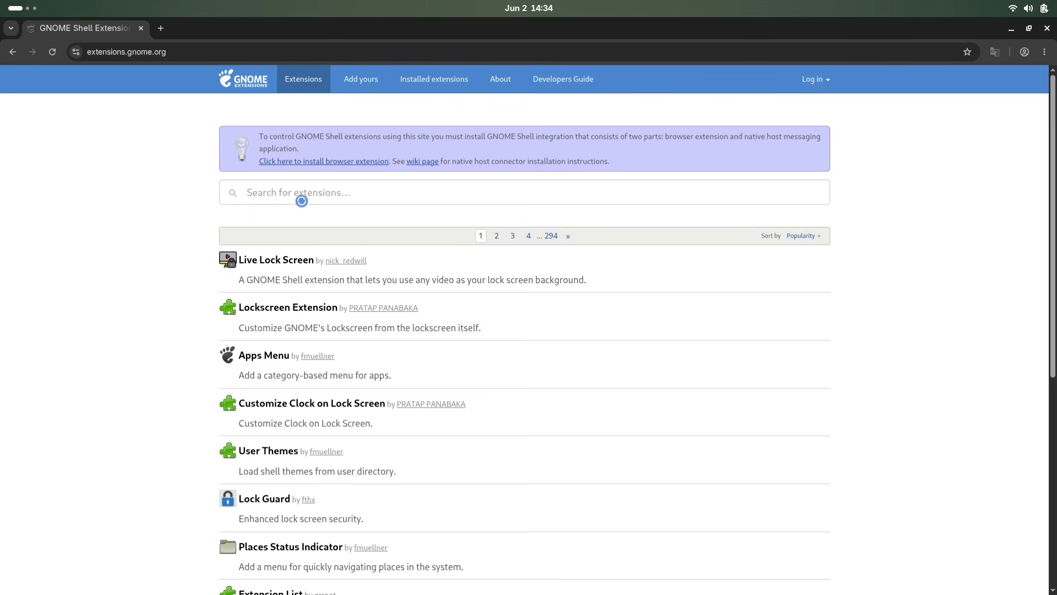
Search the site for 'modern clock' and open the Modern Clock extension page
{"action": "left_click", "coordinate": [350, 193]}
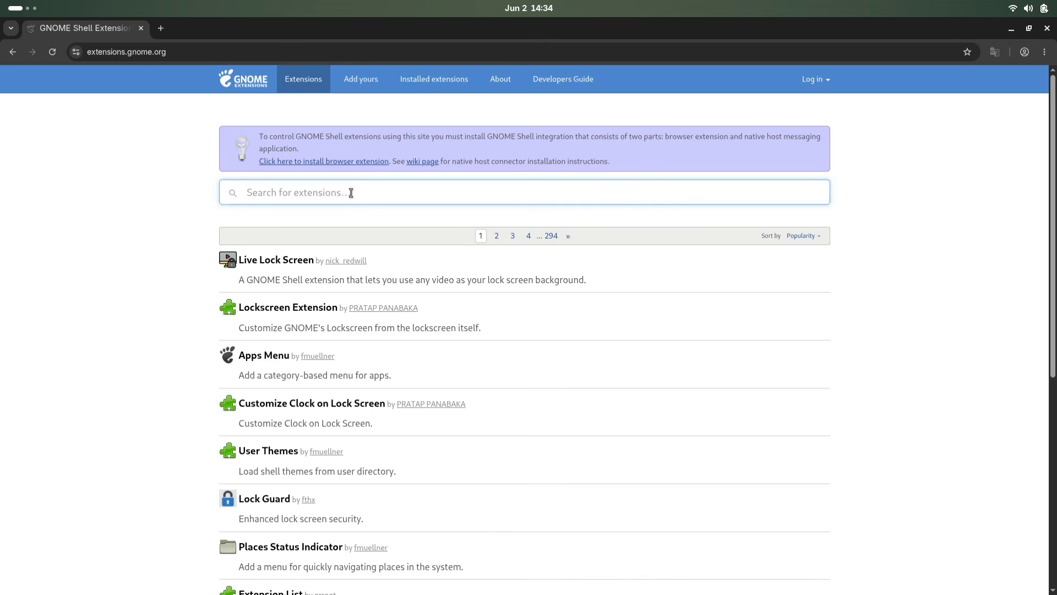
{"action": "type", "text": "modern clock"}
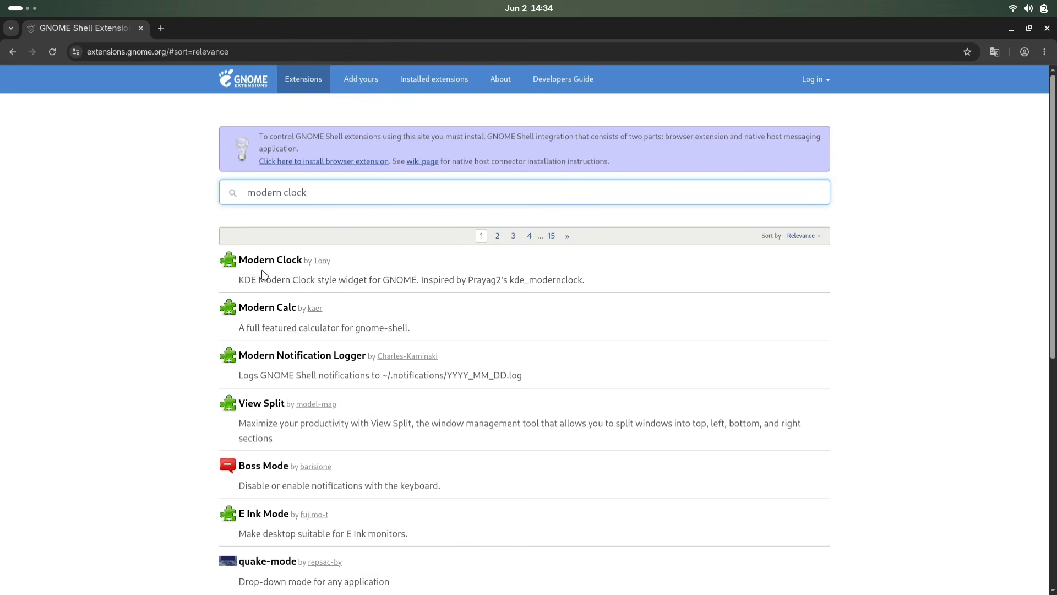
{"action": "left_click", "coordinate": [268, 267]}
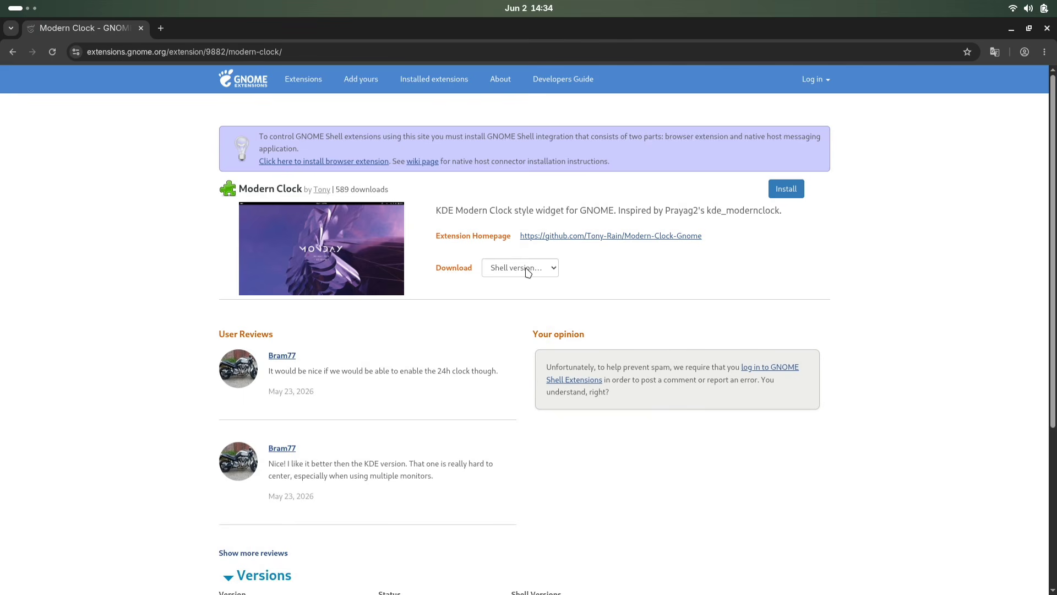
Check the Shell version list for downloading Modern Clock
{"action": "left_click", "coordinate": [550, 270]}
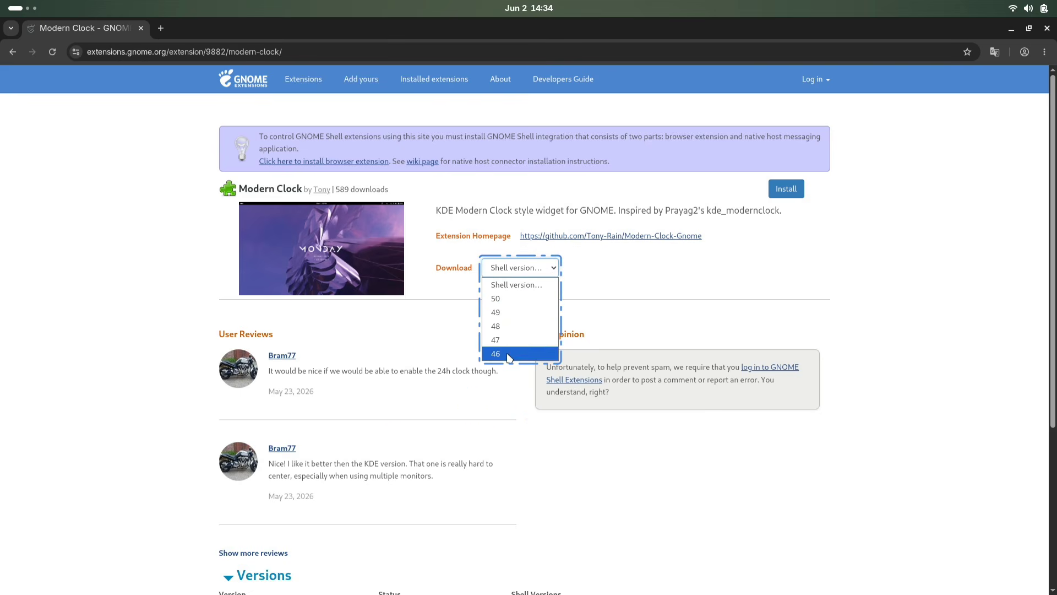
{"action": "left_click", "coordinate": [621, 291]}
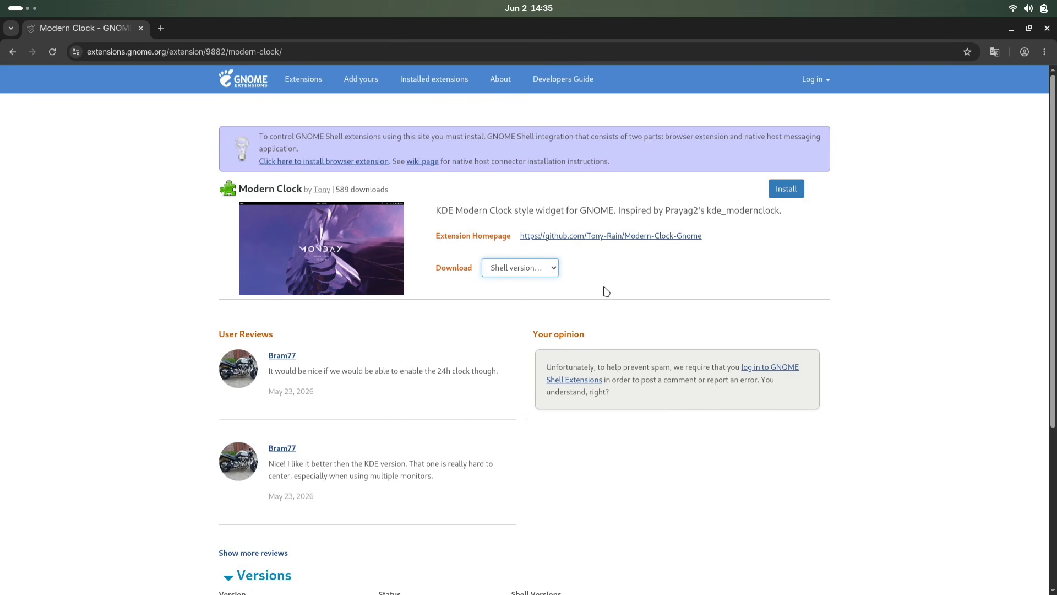
Install the Modern Clock extension from its page, confirming in Extension Manager
{"action": "left_click", "coordinate": [798, 190]}
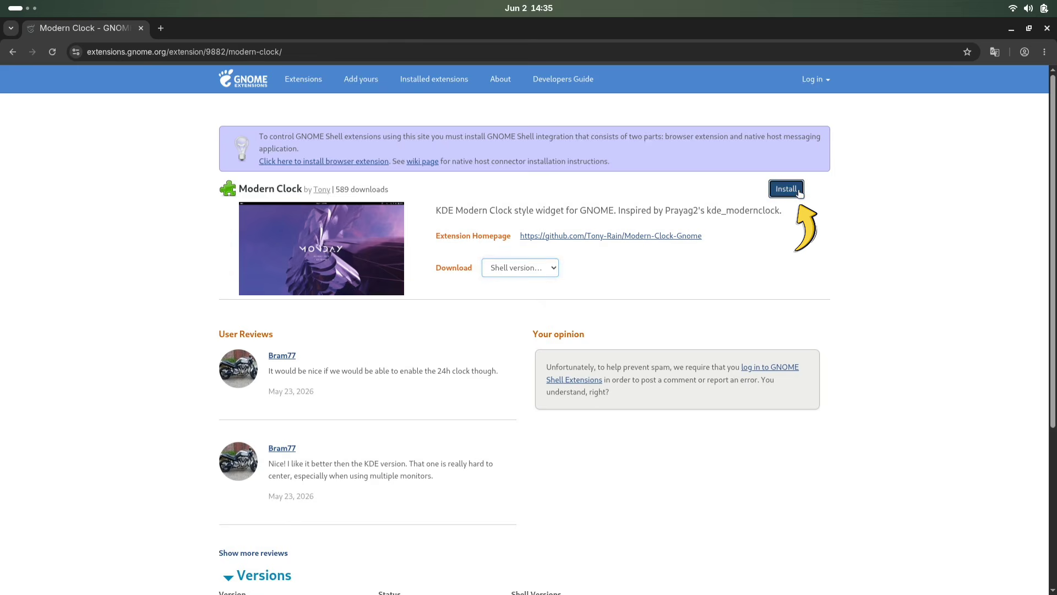
{"action": "left_click", "coordinate": [666, 172]}
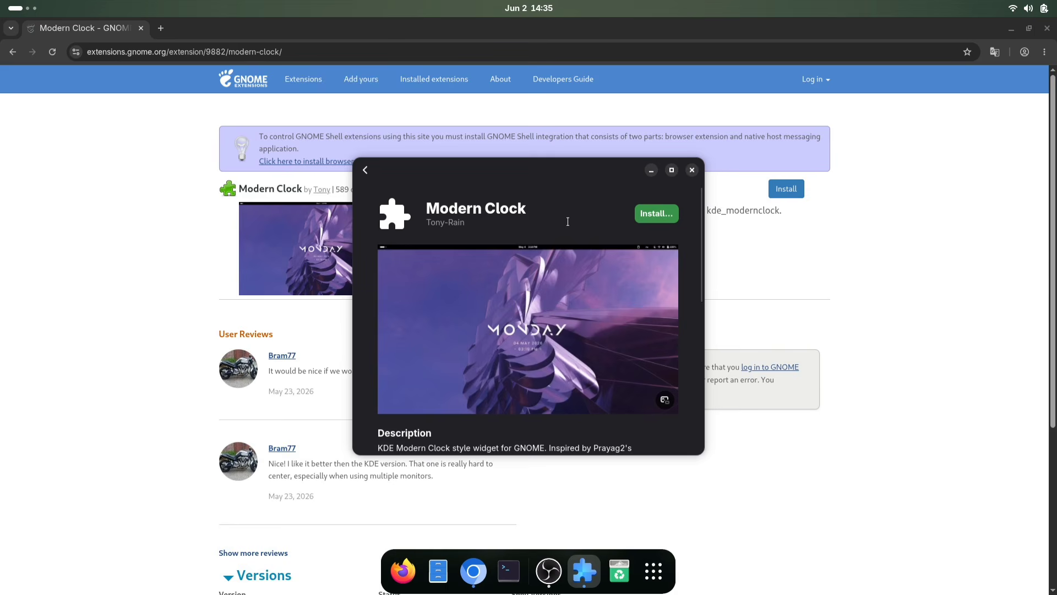
{"action": "left_click", "coordinate": [670, 214]}
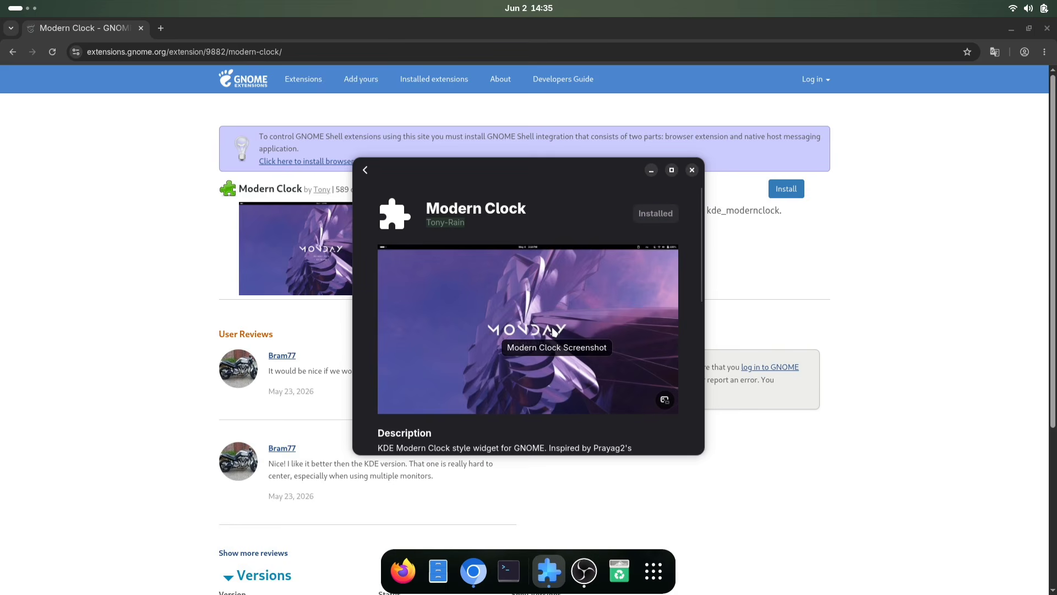
Open the Monochrome Toggle extension's details in Extension Manager and go back
{"action": "key", "text": "super+Page_Down"}
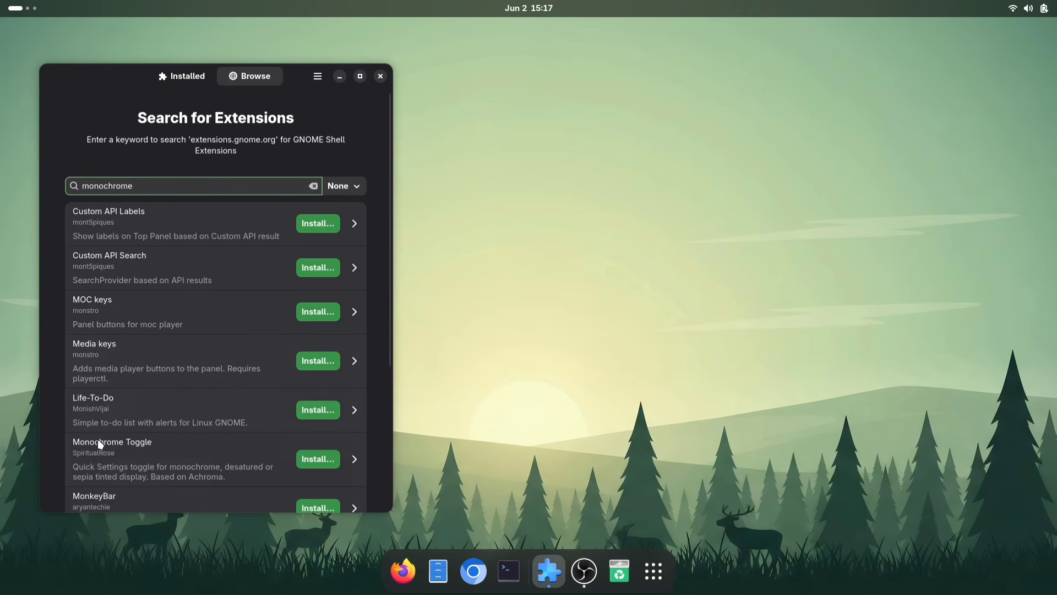
{"action": "left_click", "coordinate": [206, 446]}
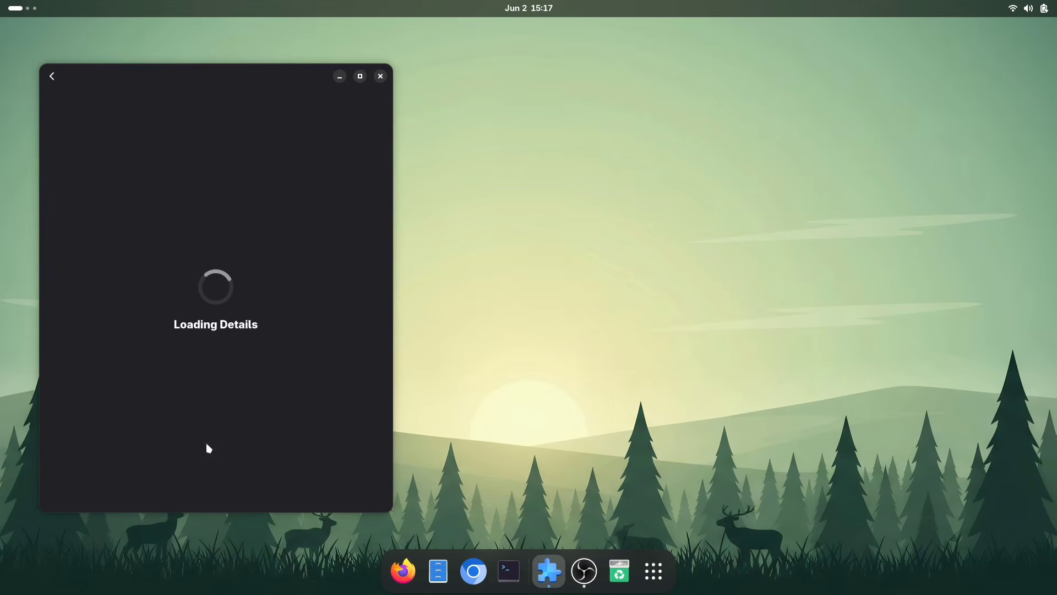
{"action": "left_click", "coordinate": [341, 130]}
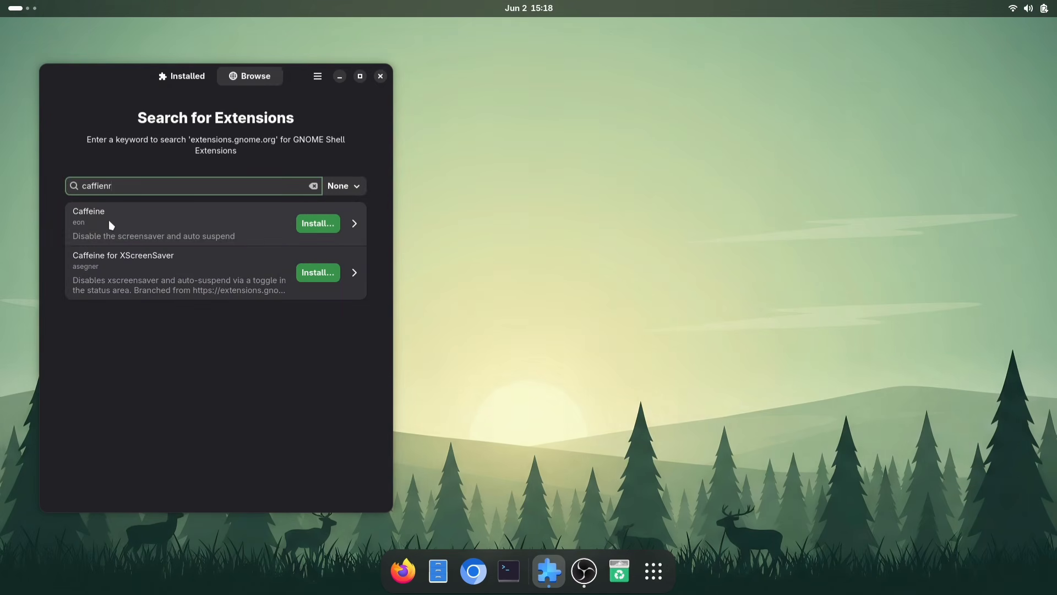
Install the Caffeine extension from the search results
{"action": "left_click", "coordinate": [317, 223]}
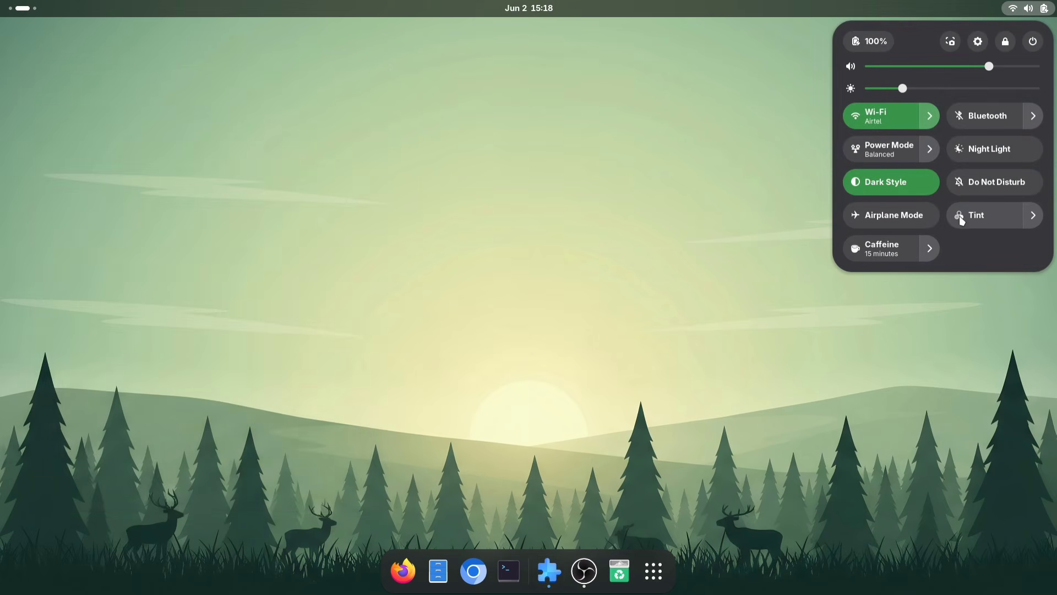
Turn on the Tint toggle in quick settings and switch its mode to Desaturated
{"action": "left_click", "coordinate": [977, 220]}
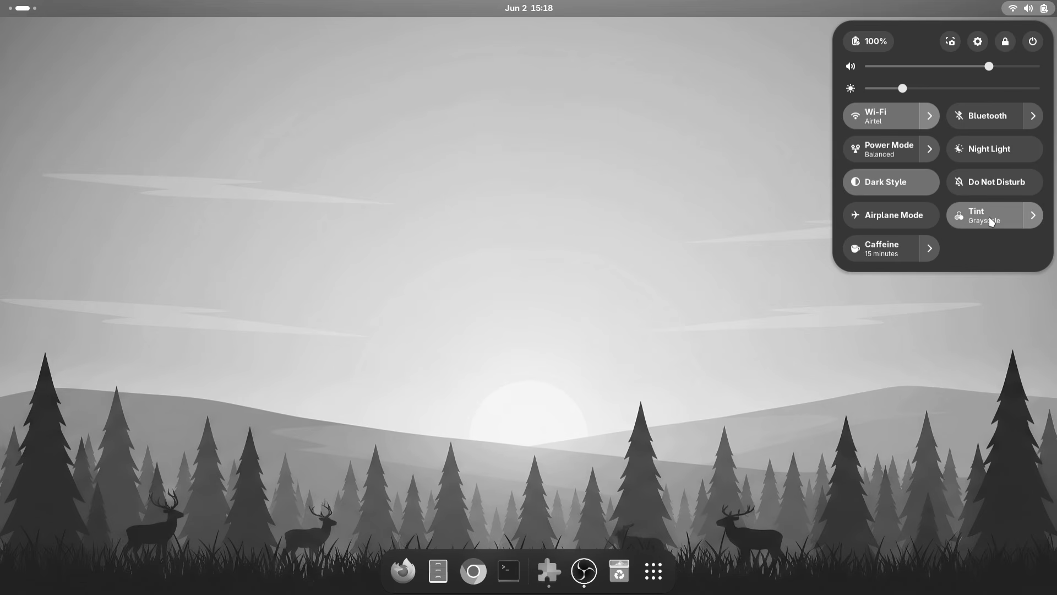
{"action": "left_click", "coordinate": [1033, 216]}
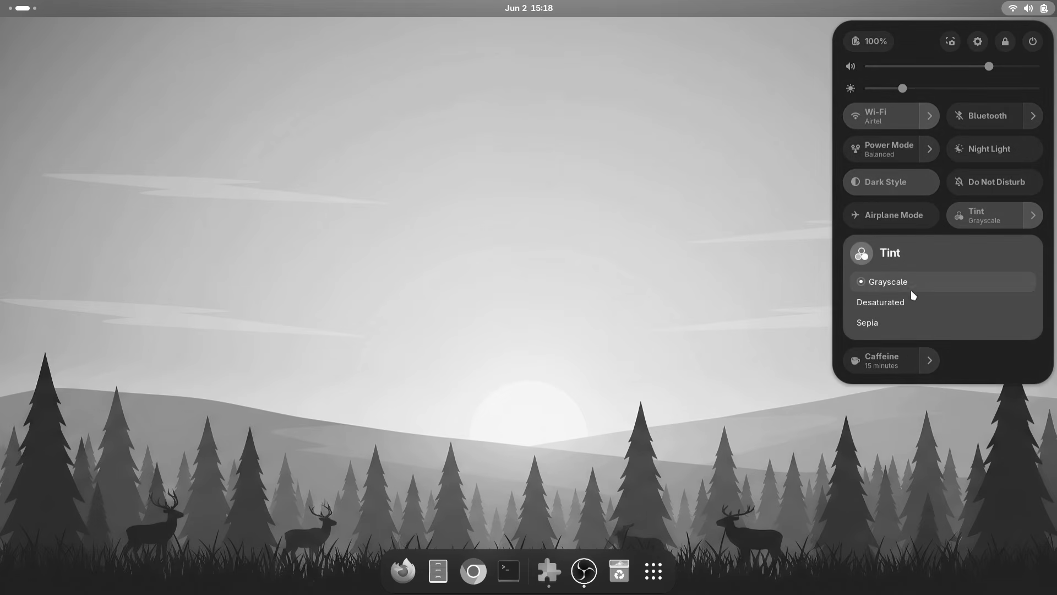
{"action": "left_click", "coordinate": [869, 304]}
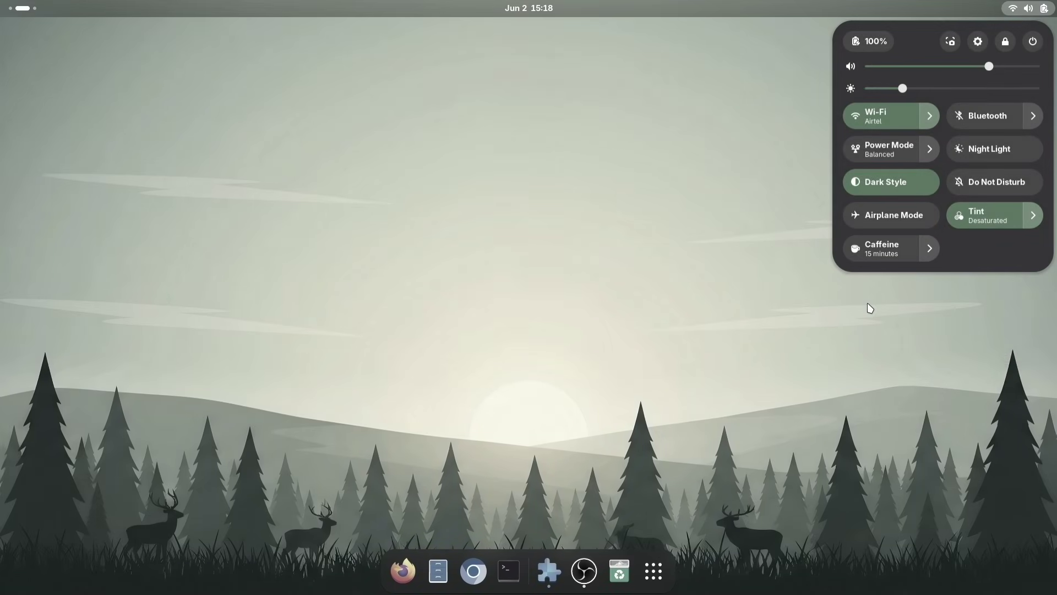
{"action": "left_click", "coordinate": [758, 362]}
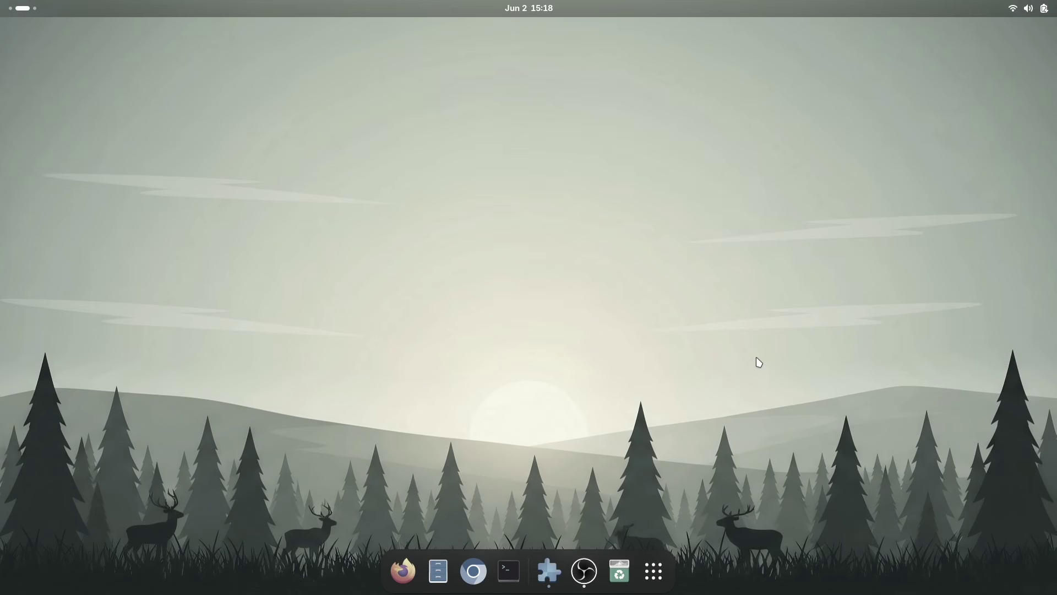
Turn off the Tint toggle and enable Caffeine with a 1 hour timer in quick settings
{"action": "left_click", "coordinate": [1045, 6]}
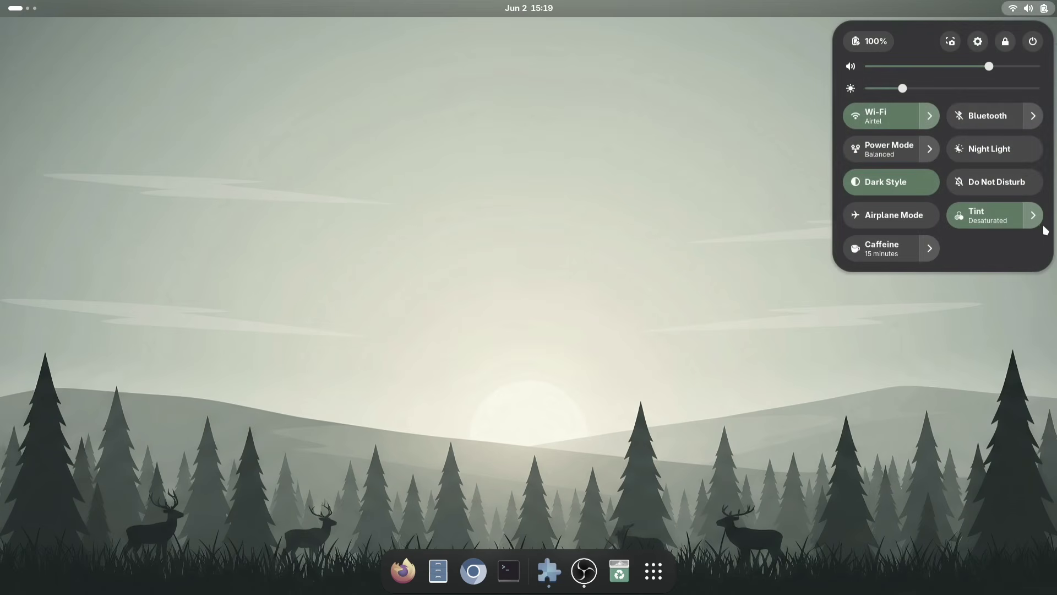
{"action": "left_click", "coordinate": [985, 220]}
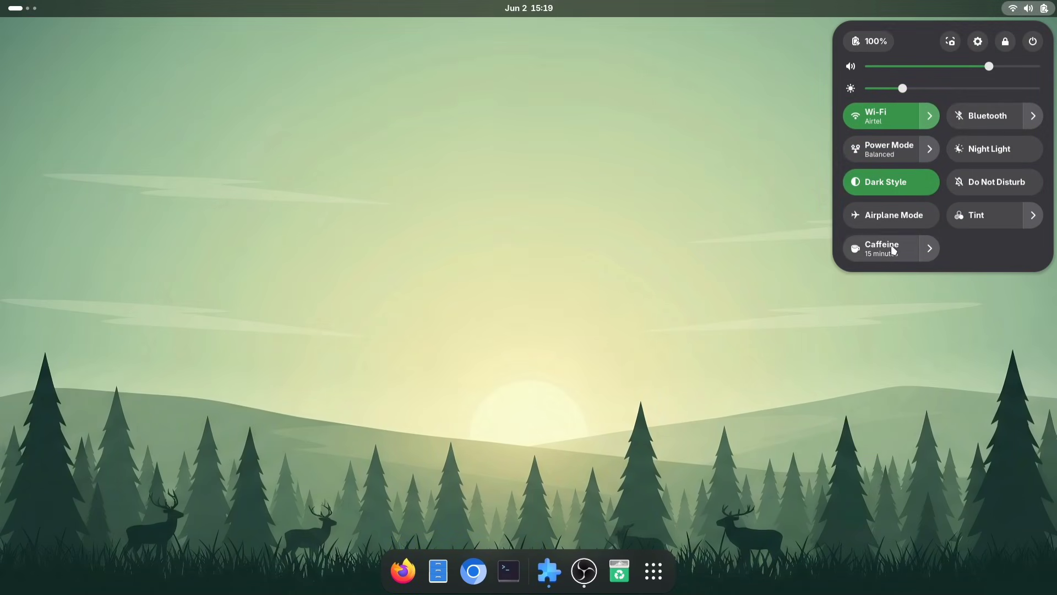
{"action": "left_click", "coordinate": [929, 247]}
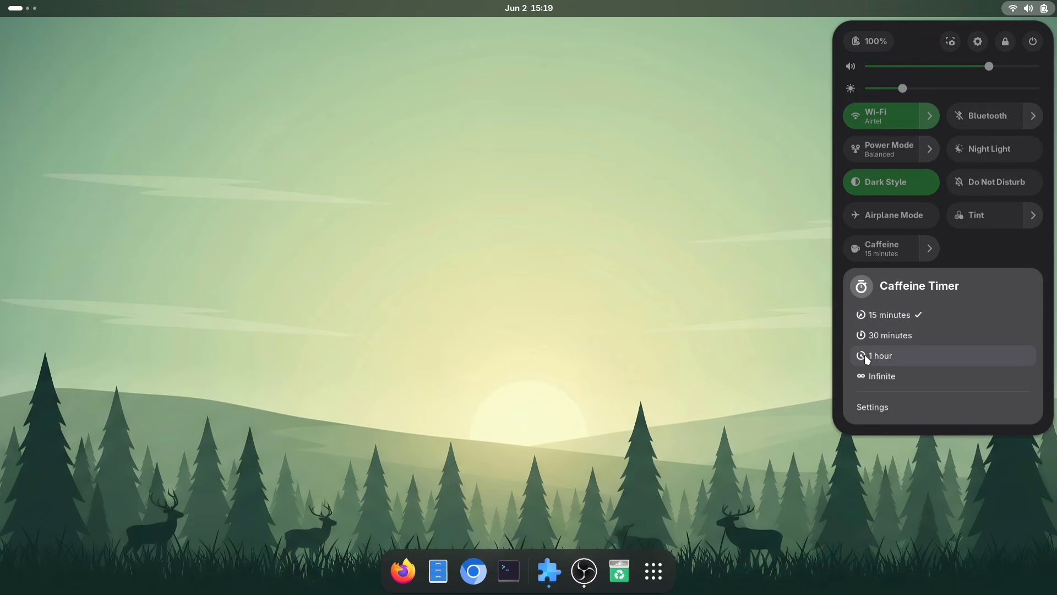
{"action": "left_click", "coordinate": [881, 355]}
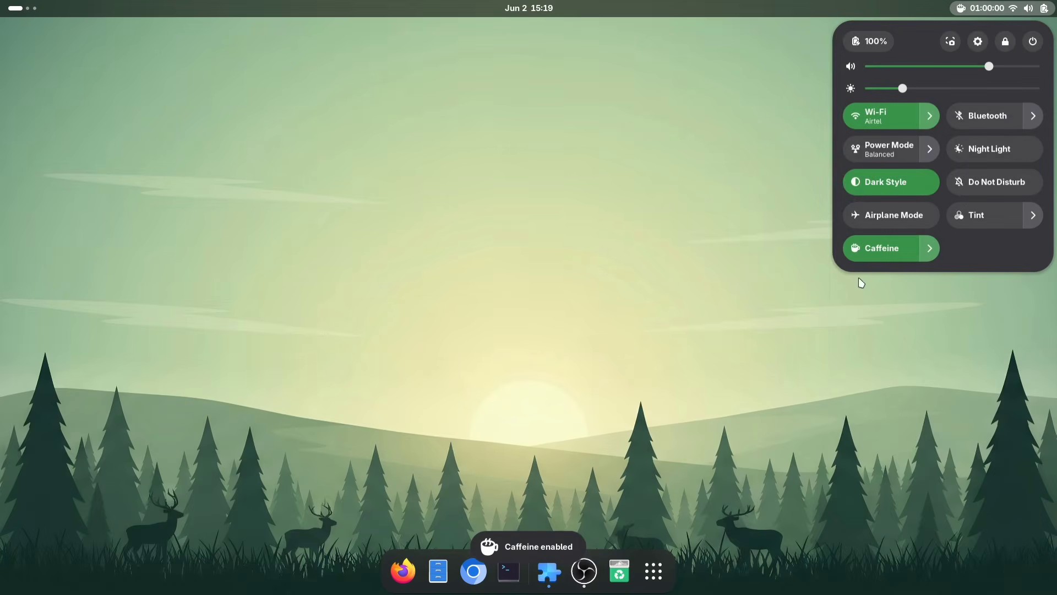
{"action": "left_click", "coordinate": [794, 244]}
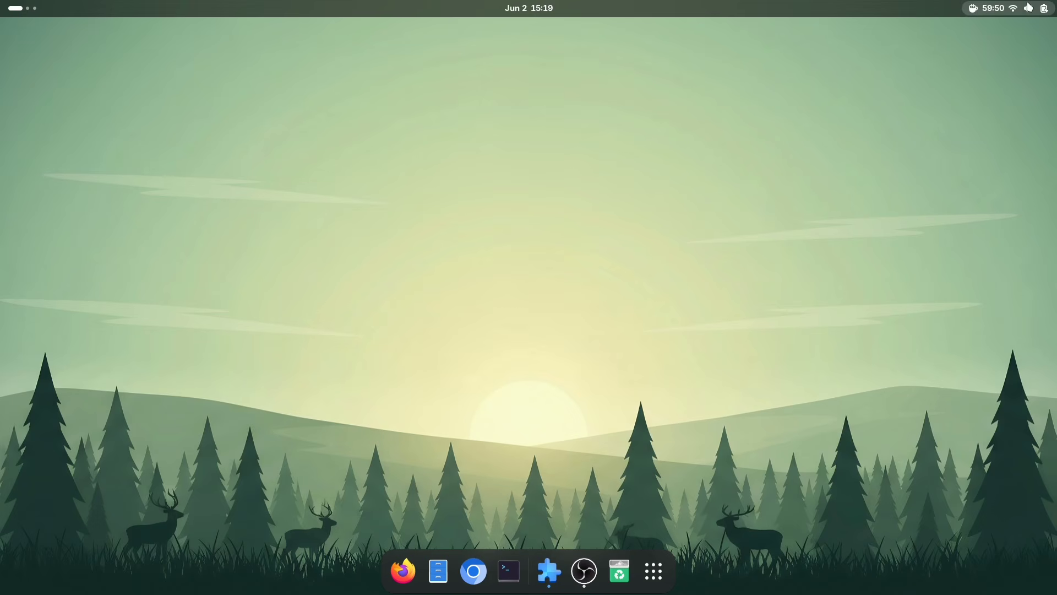
Switch the Caffeine timer to Infinite
{"action": "left_click", "coordinate": [1027, 7]}
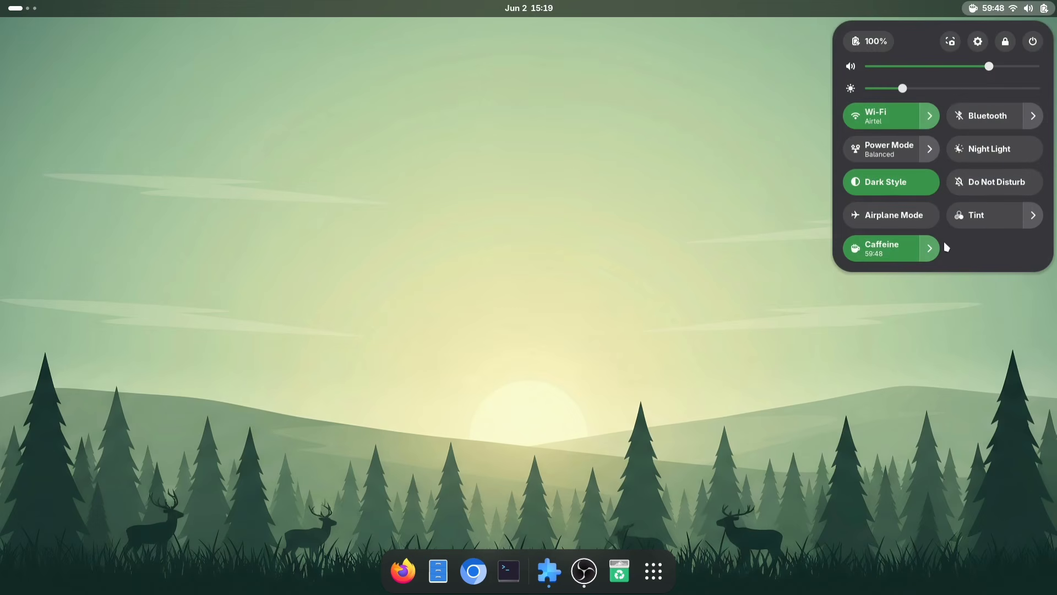
{"action": "left_click", "coordinate": [927, 249]}
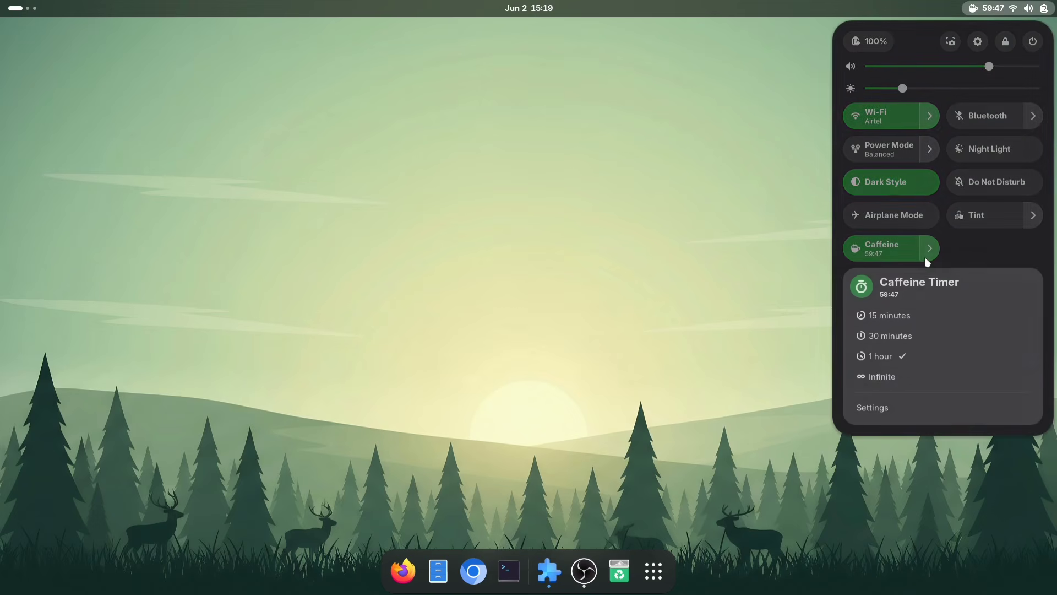
{"action": "left_click", "coordinate": [903, 375]}
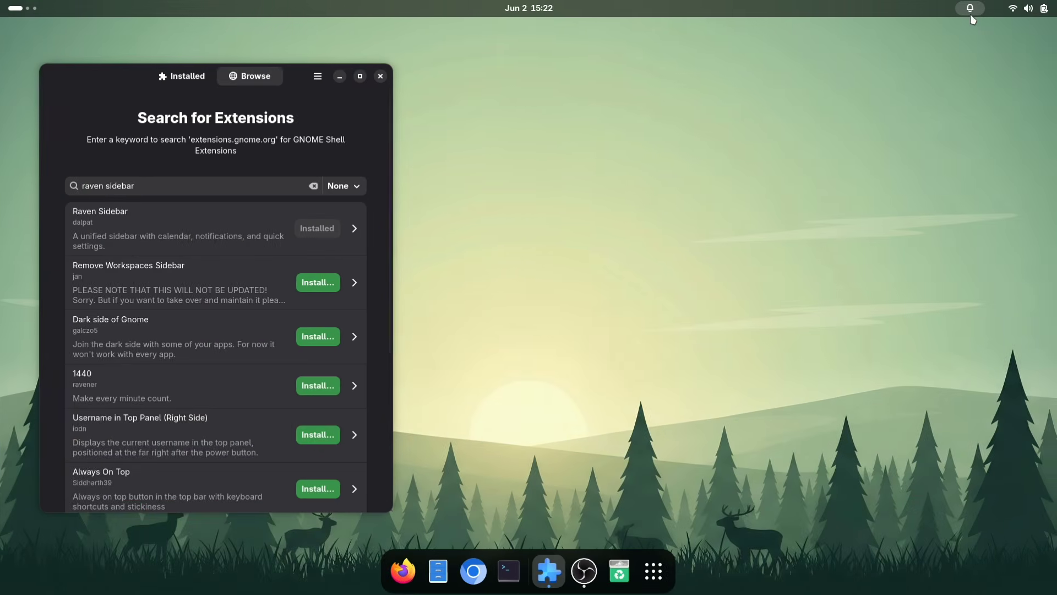
Open the Raven sidebar, raise volume to about 84% and brightness to about 29%, and switch its theme to Light
{"action": "left_click", "coordinate": [970, 14]}
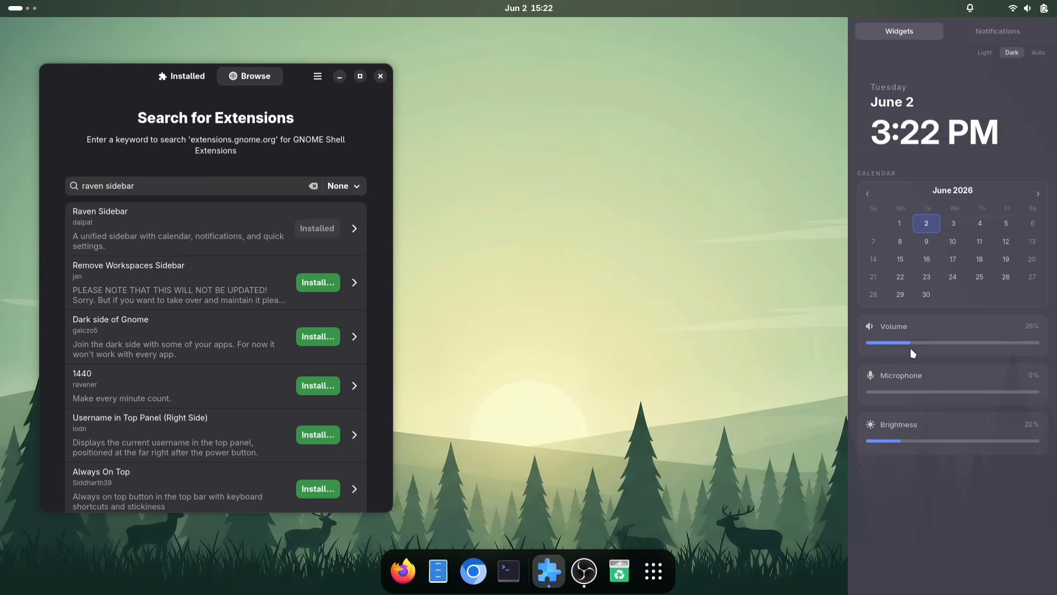
{"action": "left_click_drag", "start_coordinate": [1006, 347], "coordinate": [1011, 344]}
{"action": "left_click", "coordinate": [917, 441]}
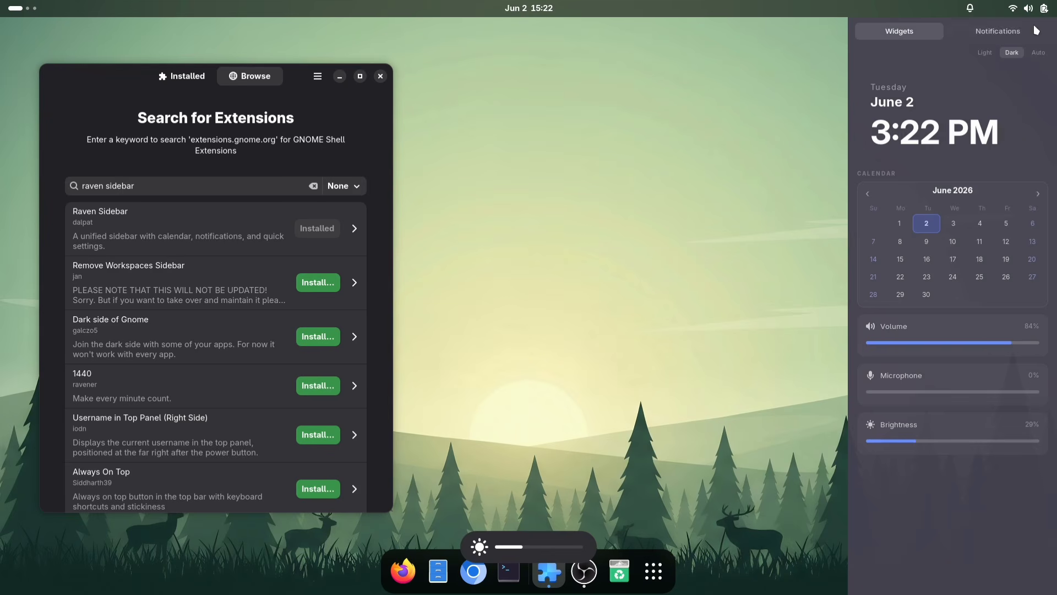
{"action": "left_click", "coordinate": [990, 51]}
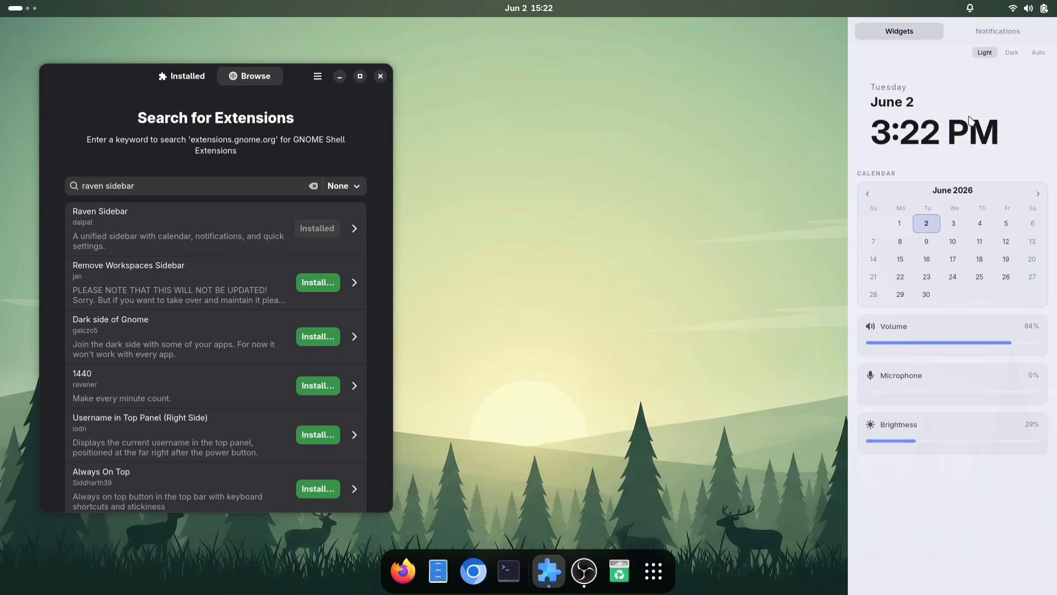
{"action": "left_click", "coordinate": [984, 34]}
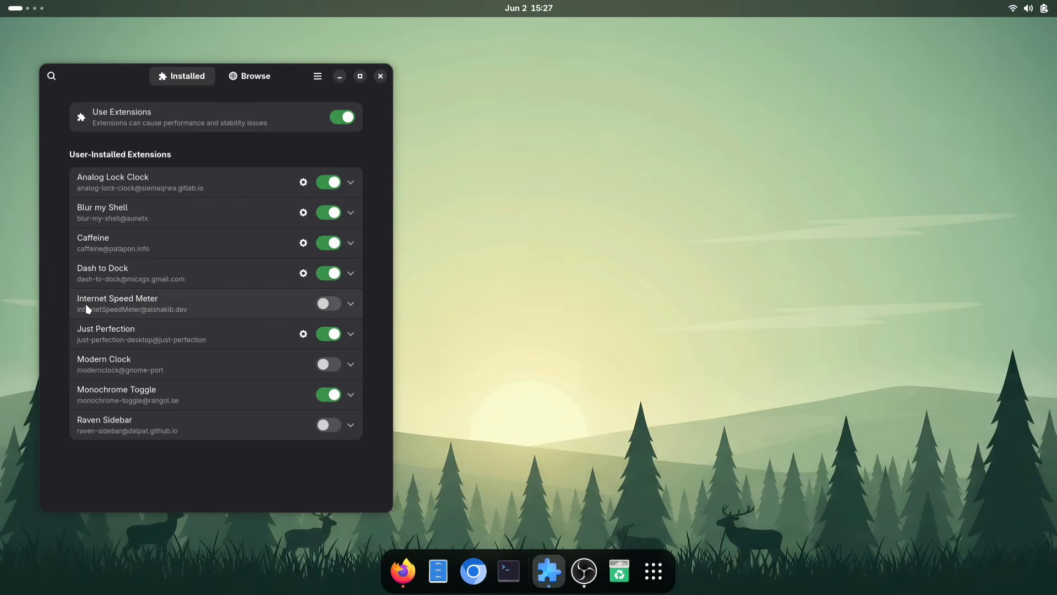
Hide the Image Viewer app from the application grid
{"action": "left_click", "coordinate": [329, 303]}
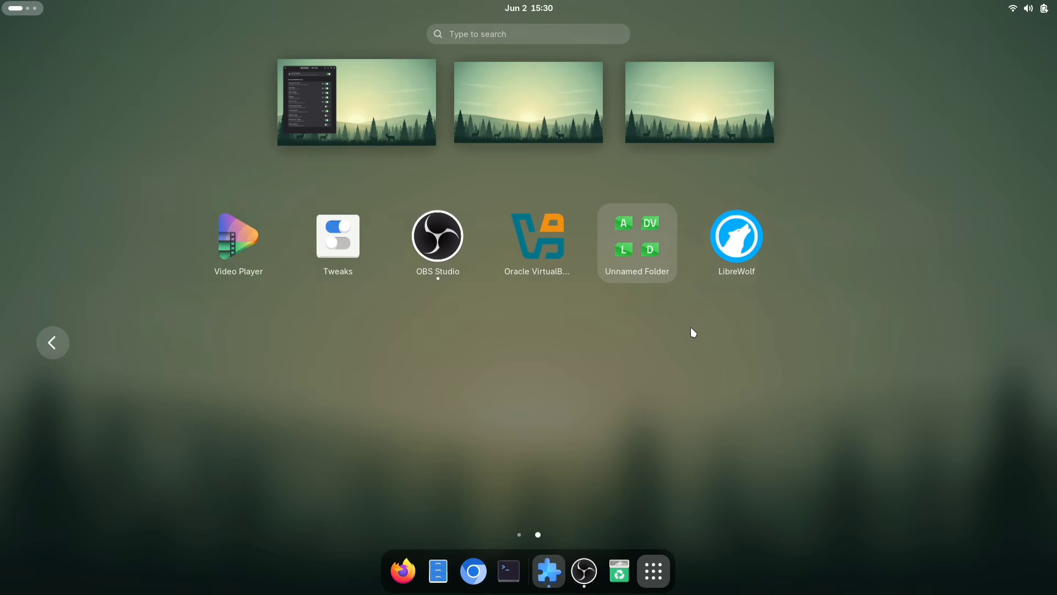
{"action": "scroll", "coordinate": [692, 330], "scroll_direction": "up", "scroll_amount": 1}
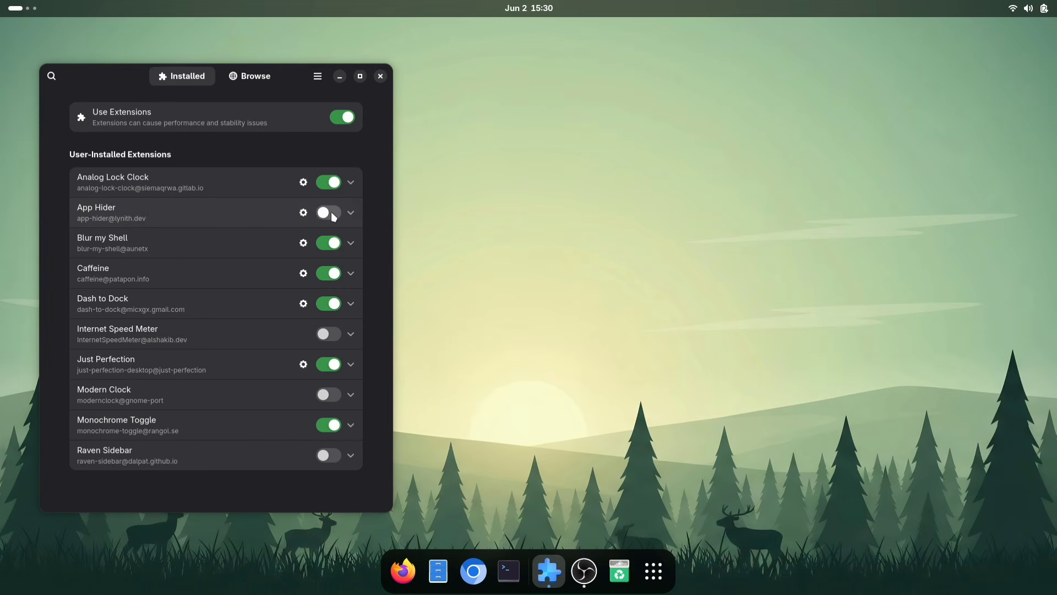
{"action": "key", "text": "super+a"}
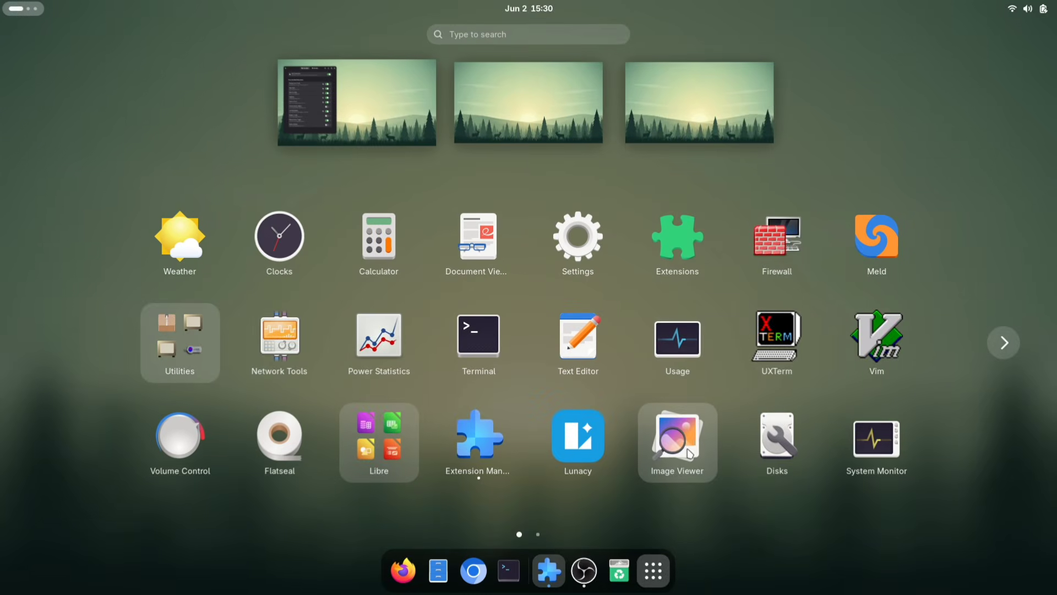
{"action": "right_click", "coordinate": [680, 431]}
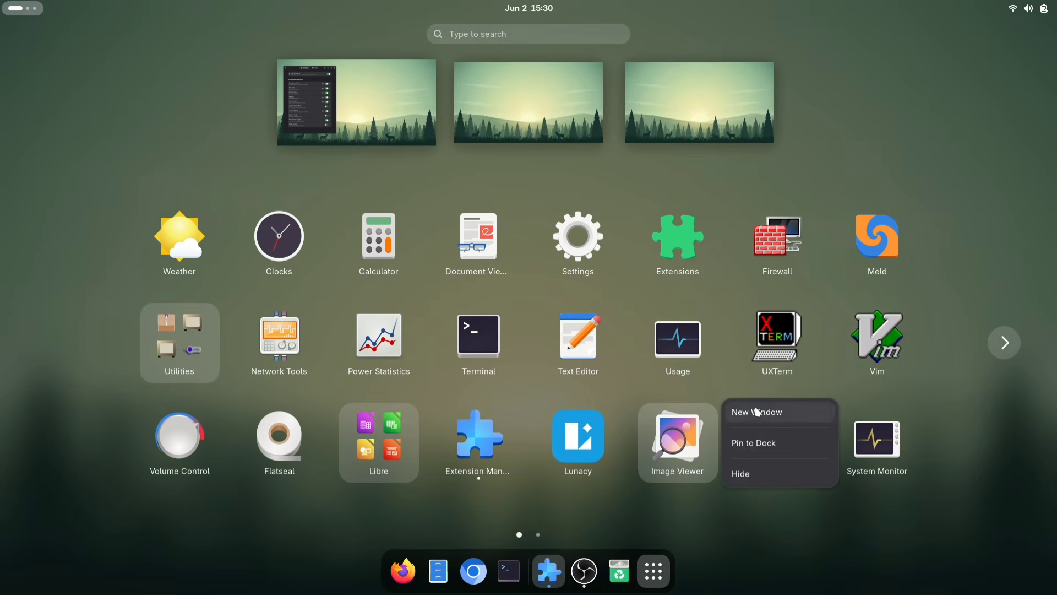
{"action": "left_click", "coordinate": [771, 473]}
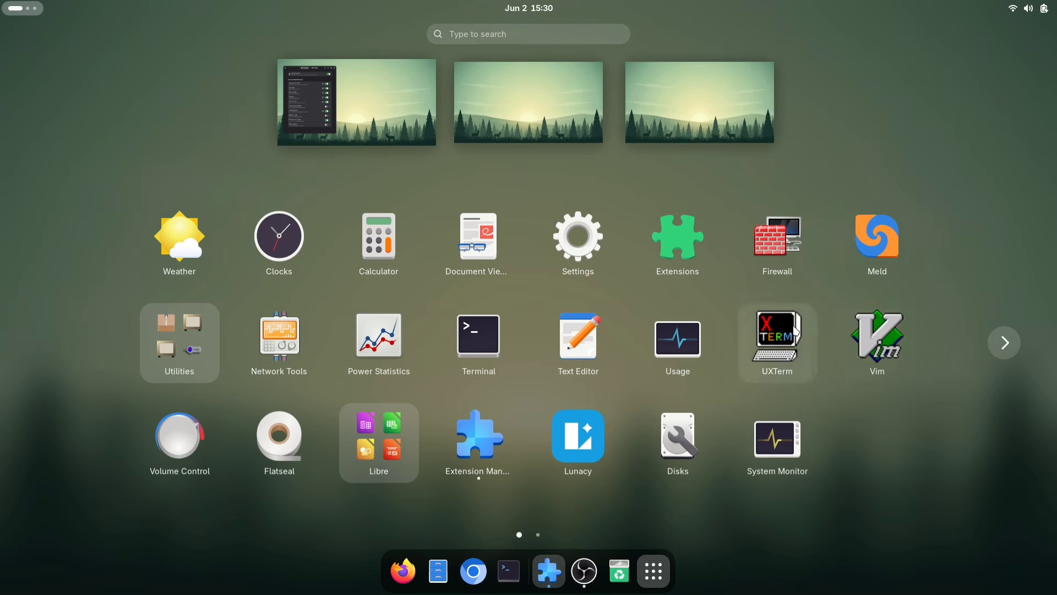
Hide UXTerm from the application grid as well and search the apps for "im"
{"action": "right_click", "coordinate": [808, 338]}
{"action": "left_click", "coordinate": [858, 369]}
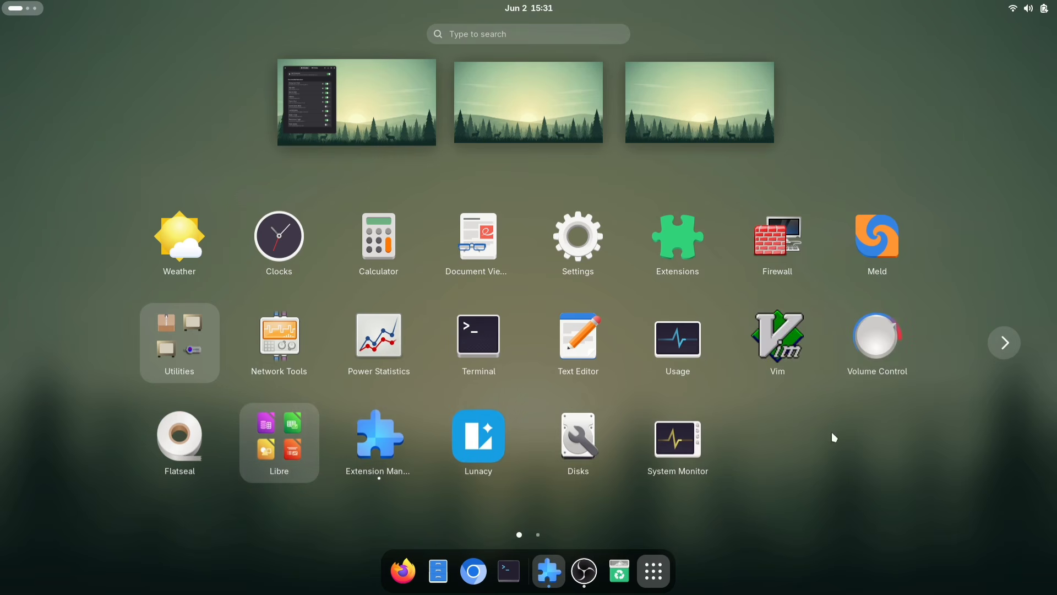
{"action": "type", "text": "im"}
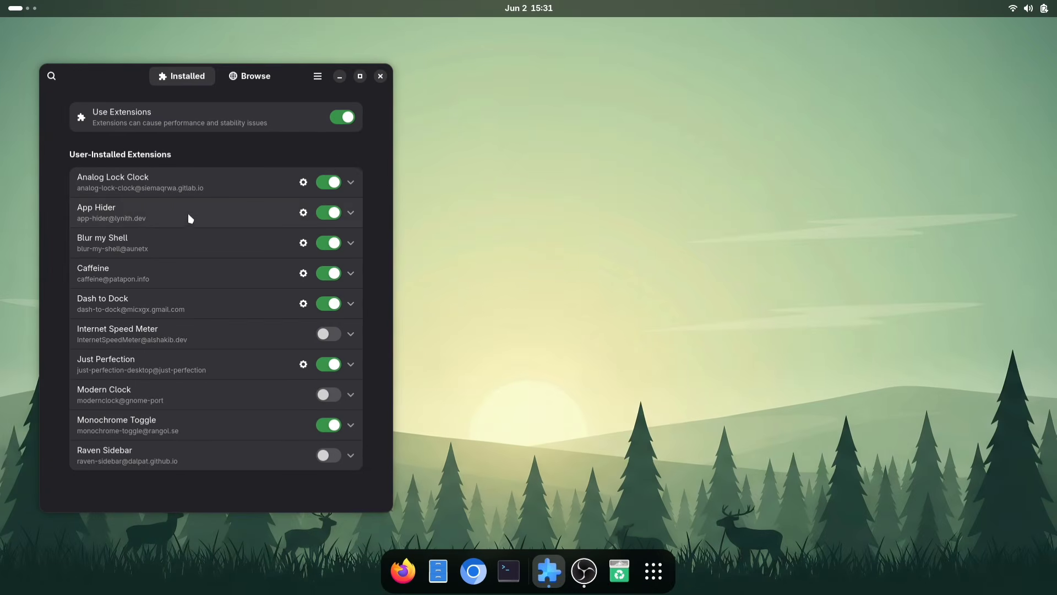
Open the App Hider settings and unhide UXTerm and Image Viewer
{"action": "left_click", "coordinate": [304, 212]}
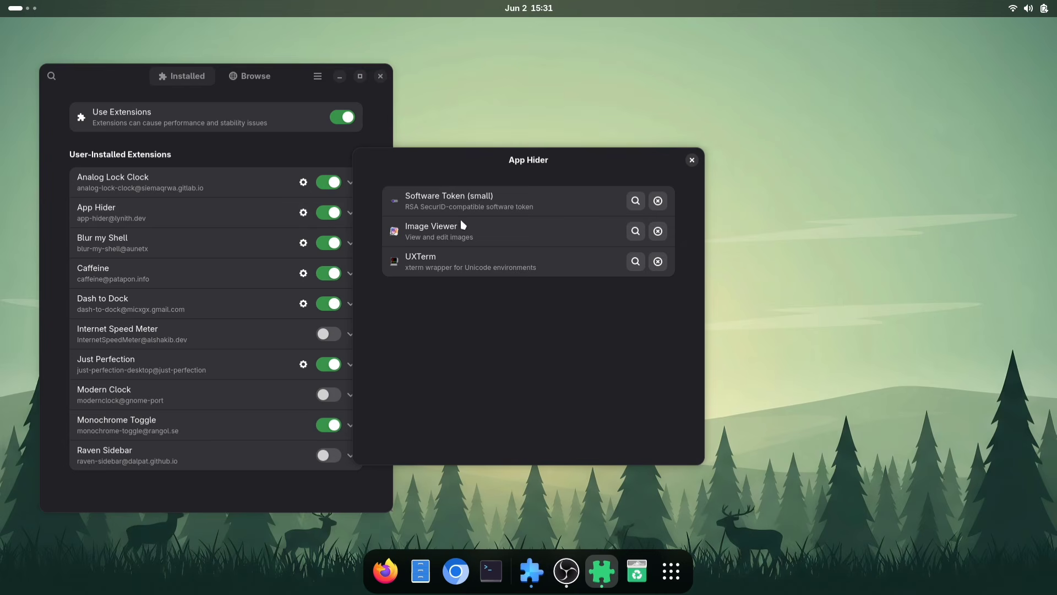
{"action": "left_click", "coordinate": [659, 261]}
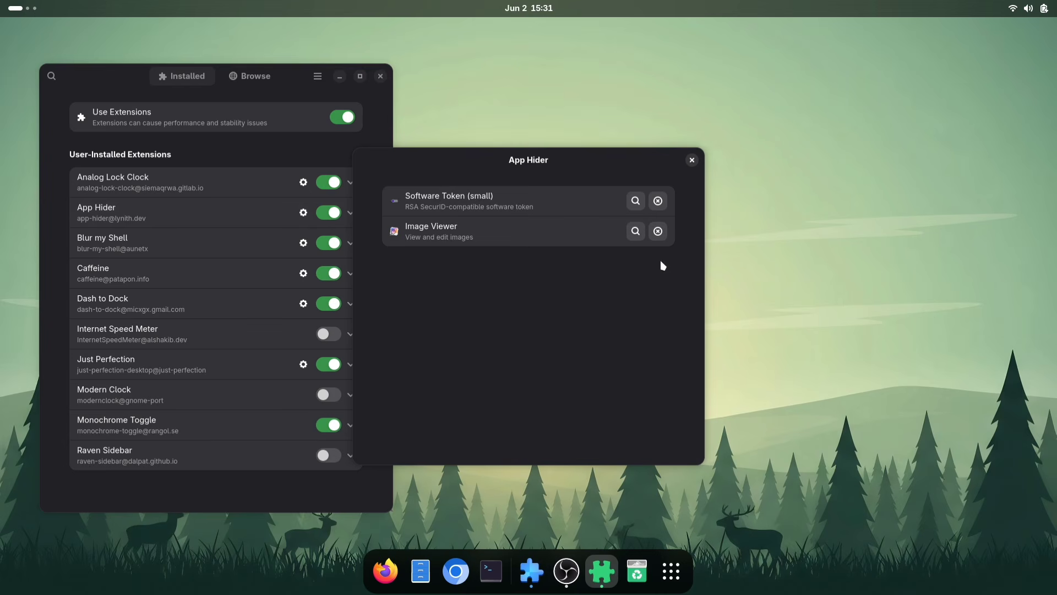
{"action": "left_click", "coordinate": [658, 231]}
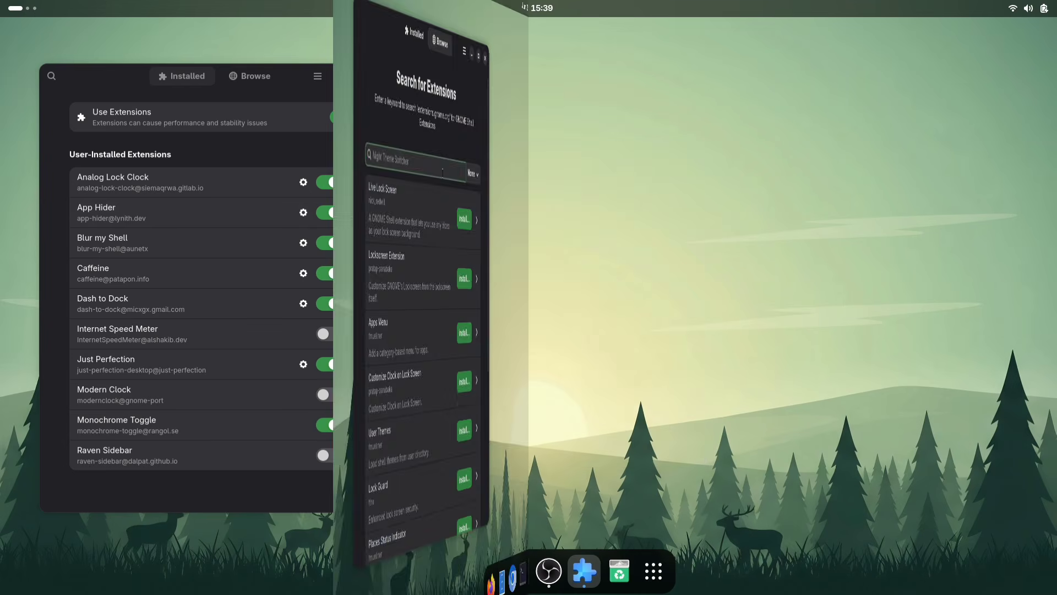
Search extensions for "rounded window" and install Rounded Window Corners Gnome 50
{"action": "type", "text": "window"}
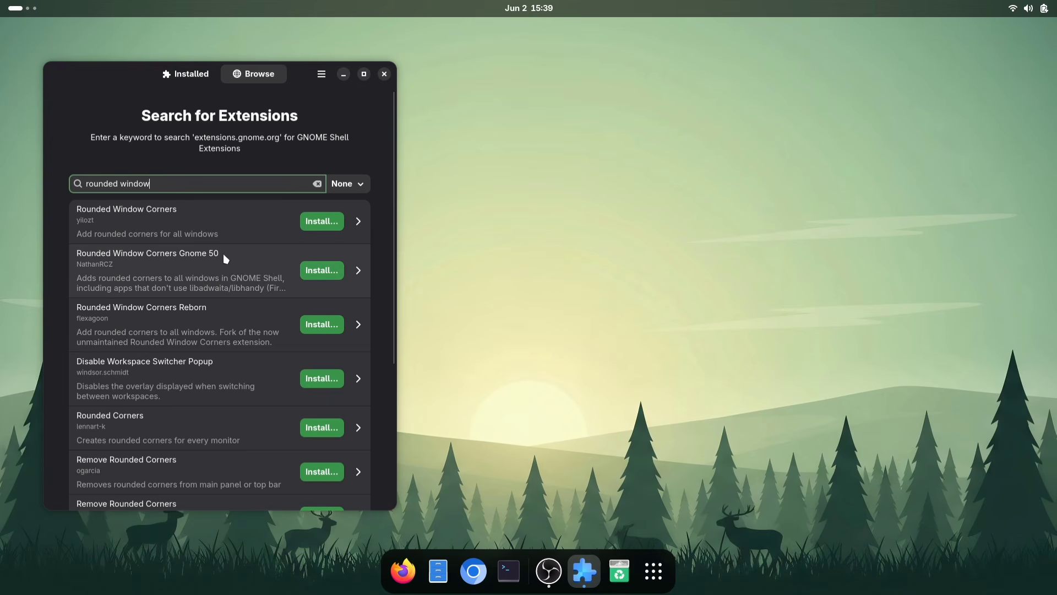
{"action": "left_click", "coordinate": [325, 270]}
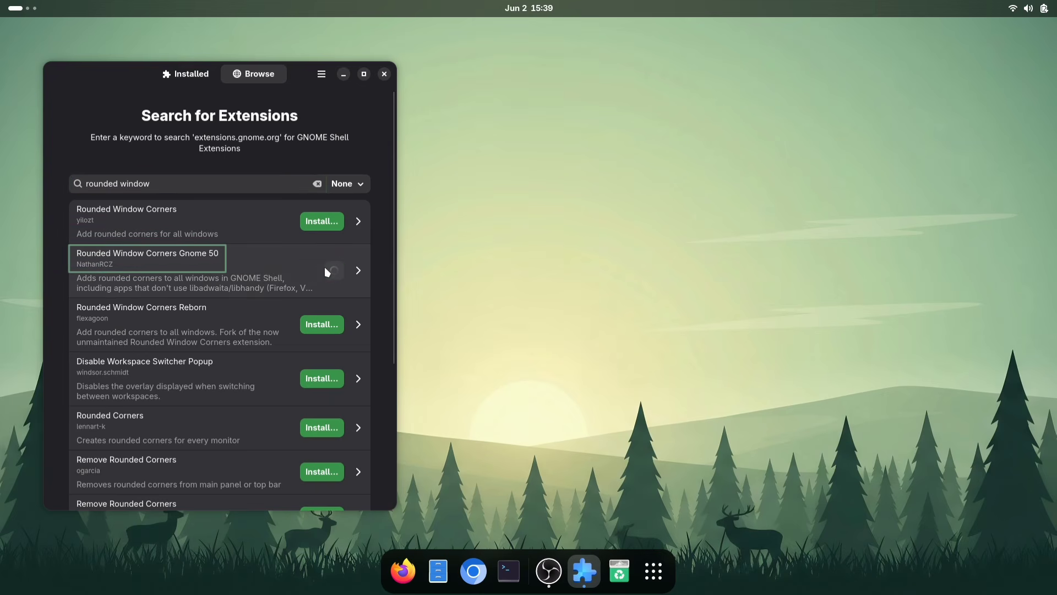
Open the Rounded Window Corners settings from the installed extensions list
{"action": "left_click", "coordinate": [199, 81]}
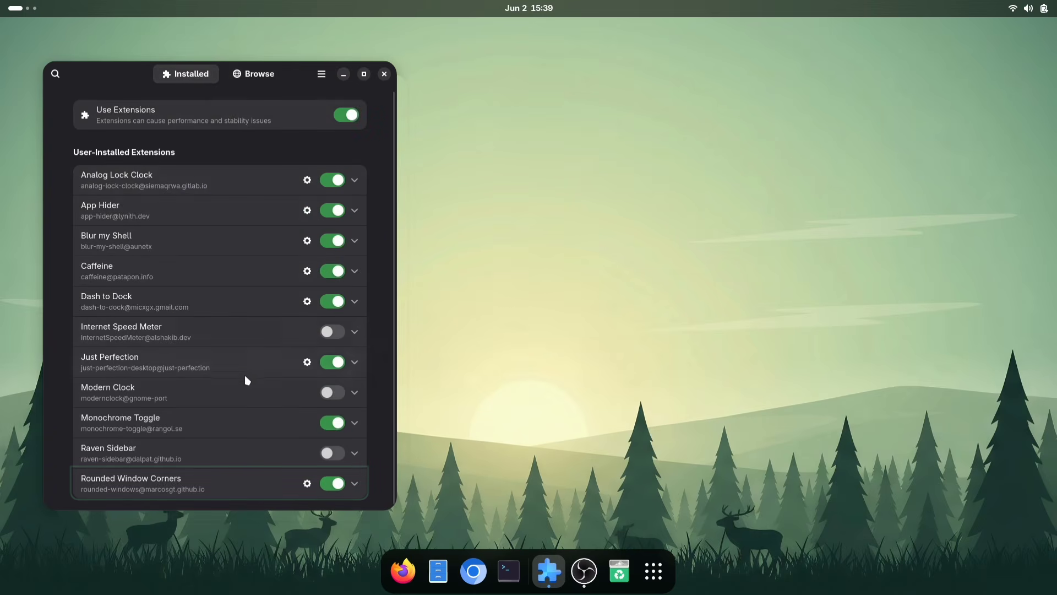
{"action": "left_click", "coordinate": [307, 483]}
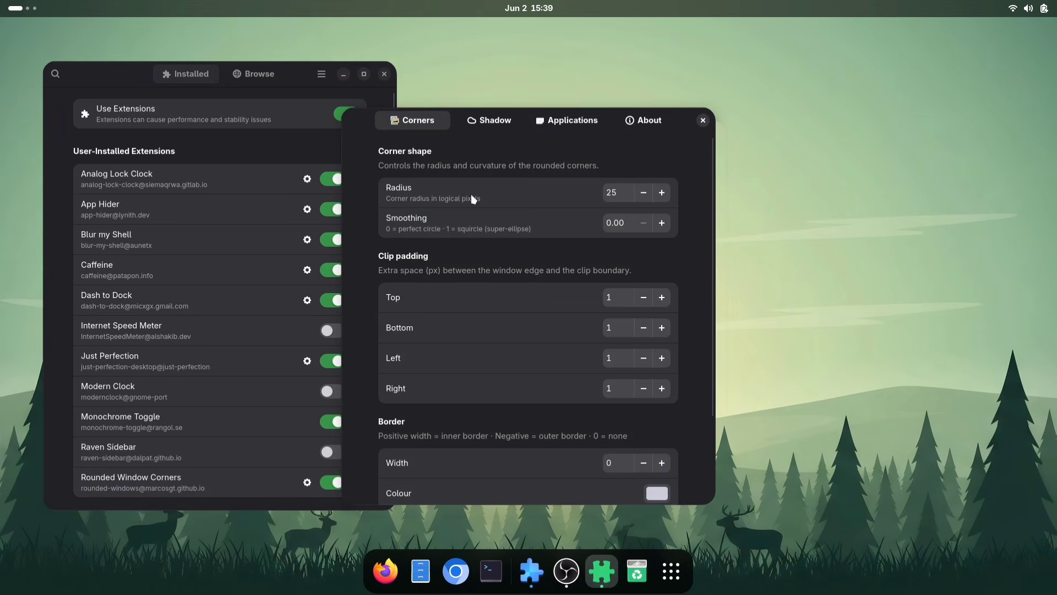
{"action": "left_click_drag", "start_coordinate": [366, 128], "coordinate": [432, 81]}
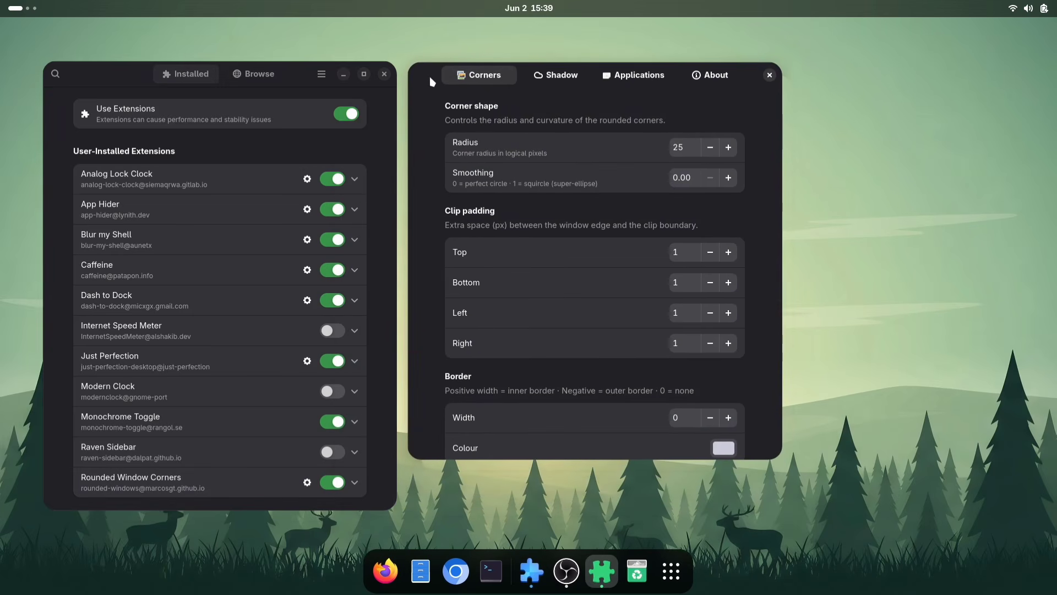
Set the corner Radius to 50
{"action": "key", "text": "Tab"}
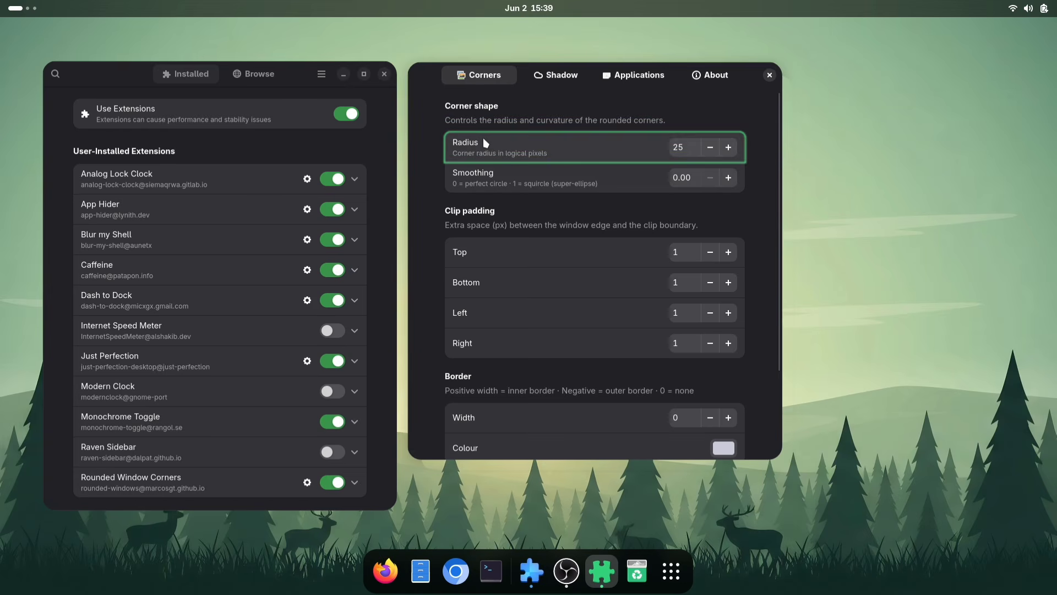
{"action": "left_click", "coordinate": [683, 141]}
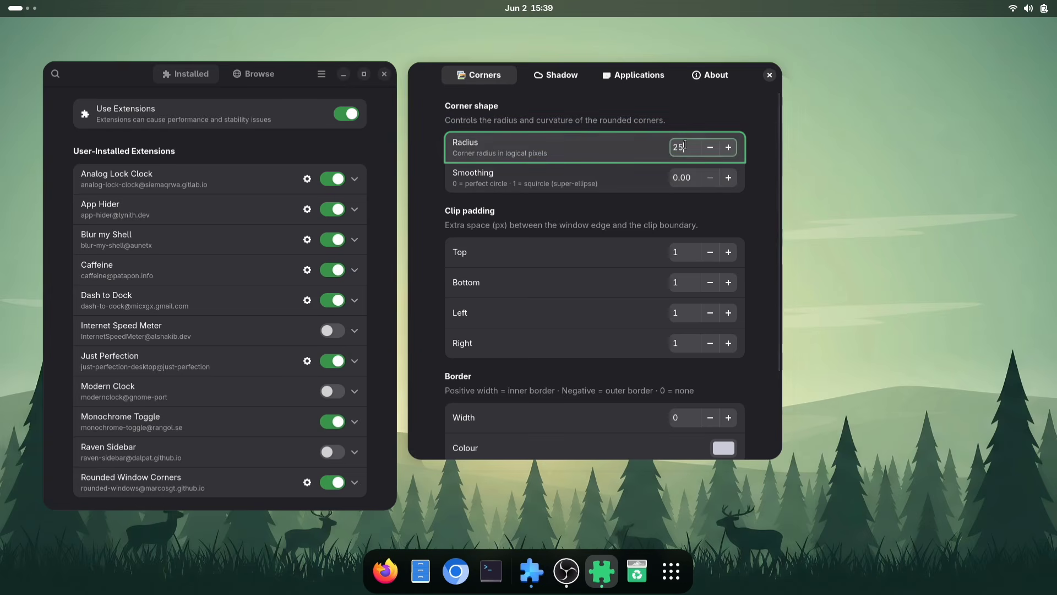
{"action": "key", "text": "BackSpace"}
{"action": "type", "text": "40"}
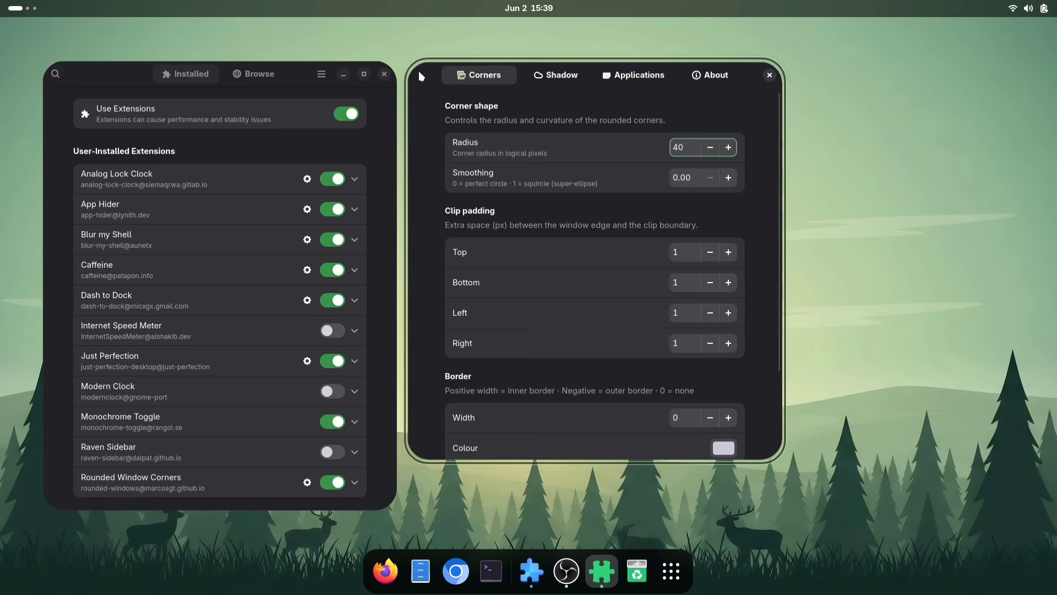
{"action": "key", "text": "BackSpace"}
{"action": "key", "text": "BackSpace"}
{"action": "type", "text": "100"}
{"action": "key", "text": "Return"}
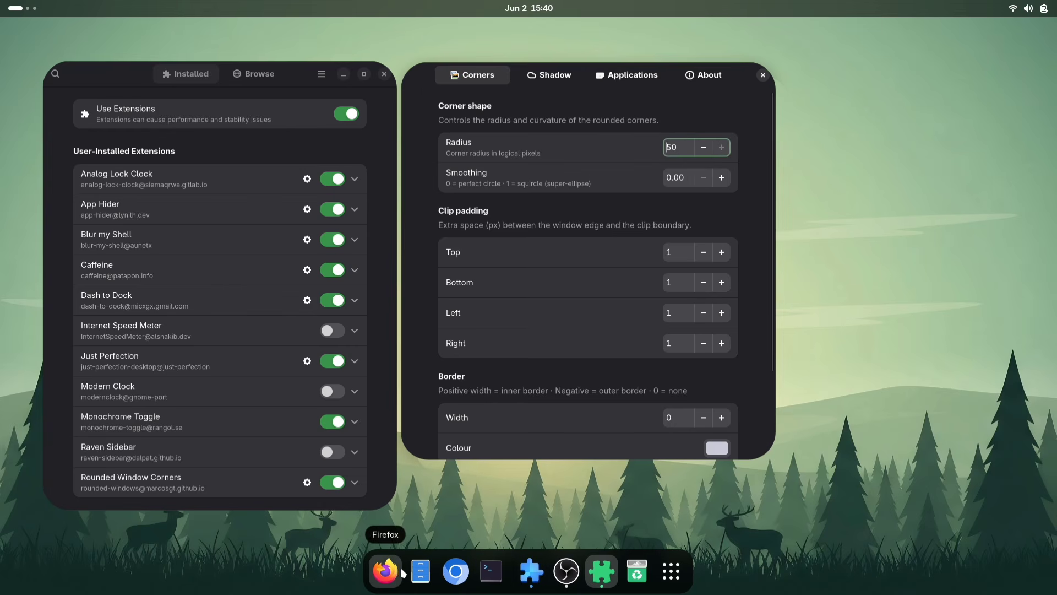
Open a Firefox window for comparison and set the corner Radius to 26
{"action": "left_click", "coordinate": [385, 573]}
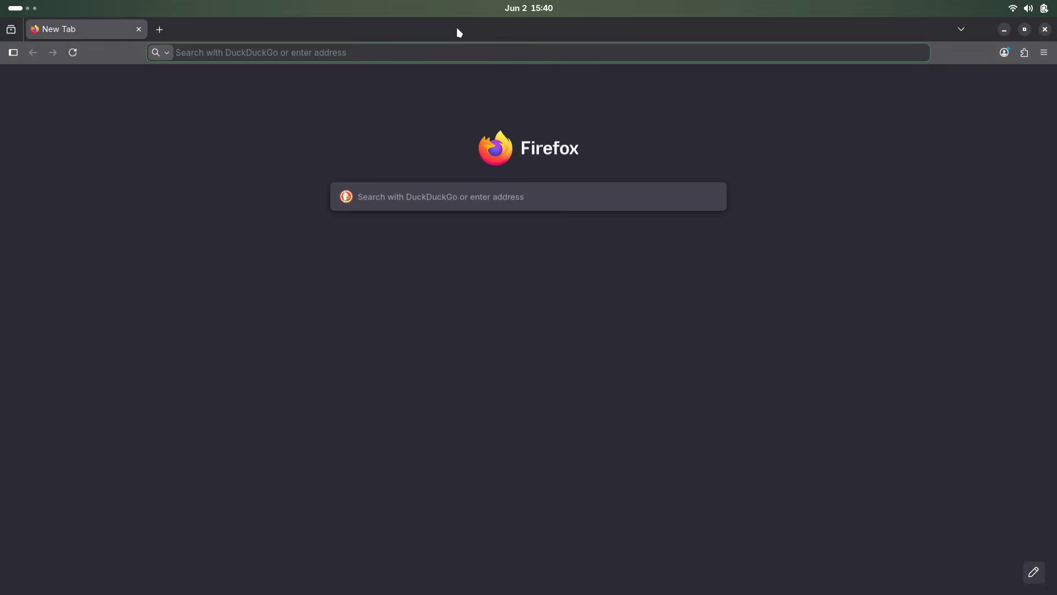
{"action": "left_click_drag", "start_coordinate": [458, 32], "coordinate": [852, 207]}
{"action": "double_click", "coordinate": [676, 147]}
{"action": "type", "text": "3"}
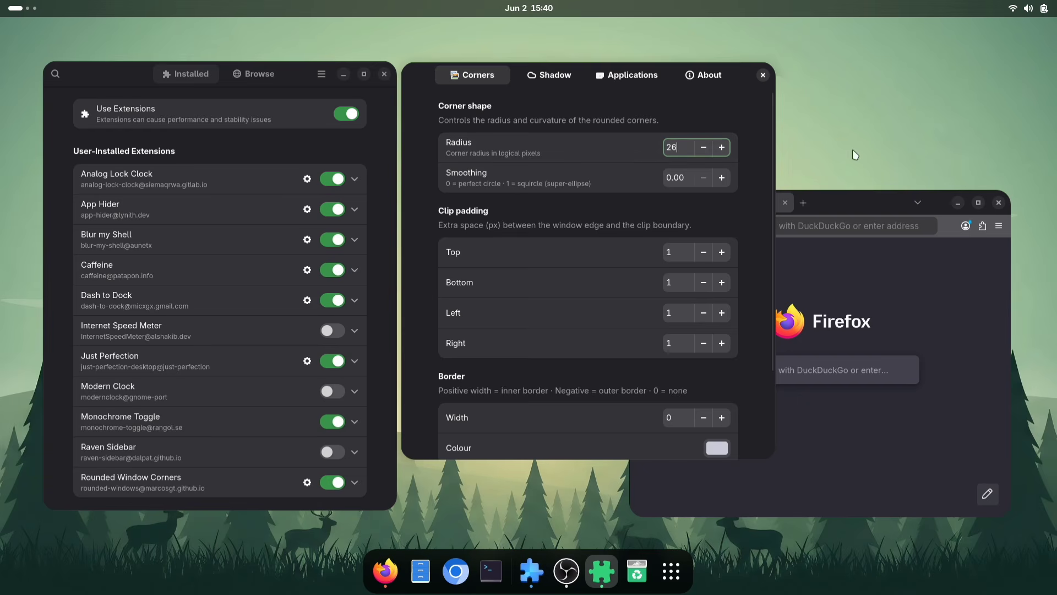
Reposition the Firefox window and scroll through the remaining corner, border and behaviour settings
{"action": "left_click", "coordinate": [864, 207]}
{"action": "left_click_drag", "start_coordinate": [864, 207], "coordinate": [911, 163]}
{"action": "left_click", "coordinate": [460, 388]}
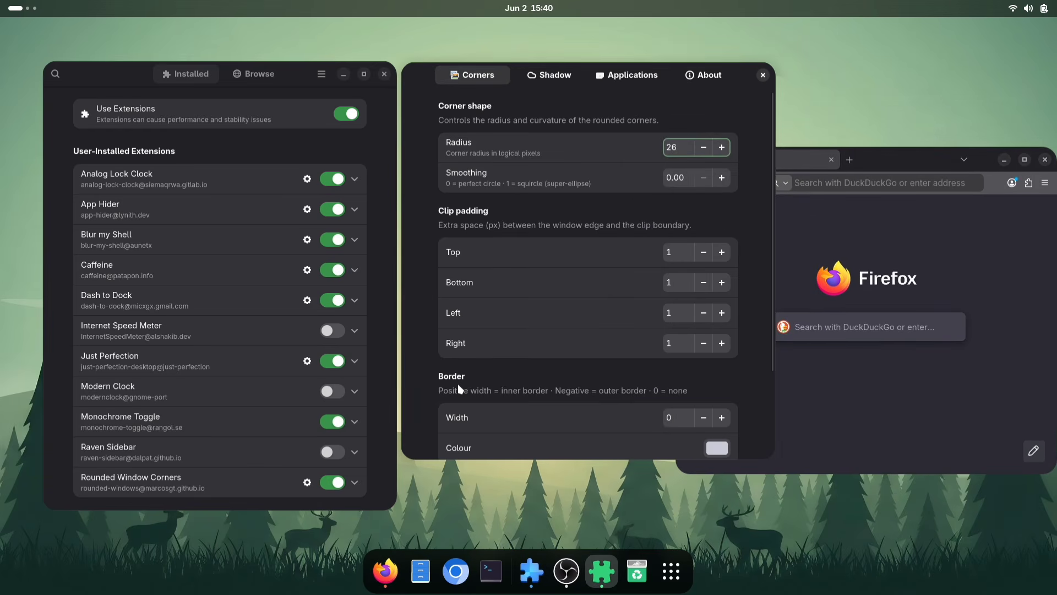
{"action": "scroll", "coordinate": [460, 388], "scroll_direction": "down", "scroll_amount": 4}
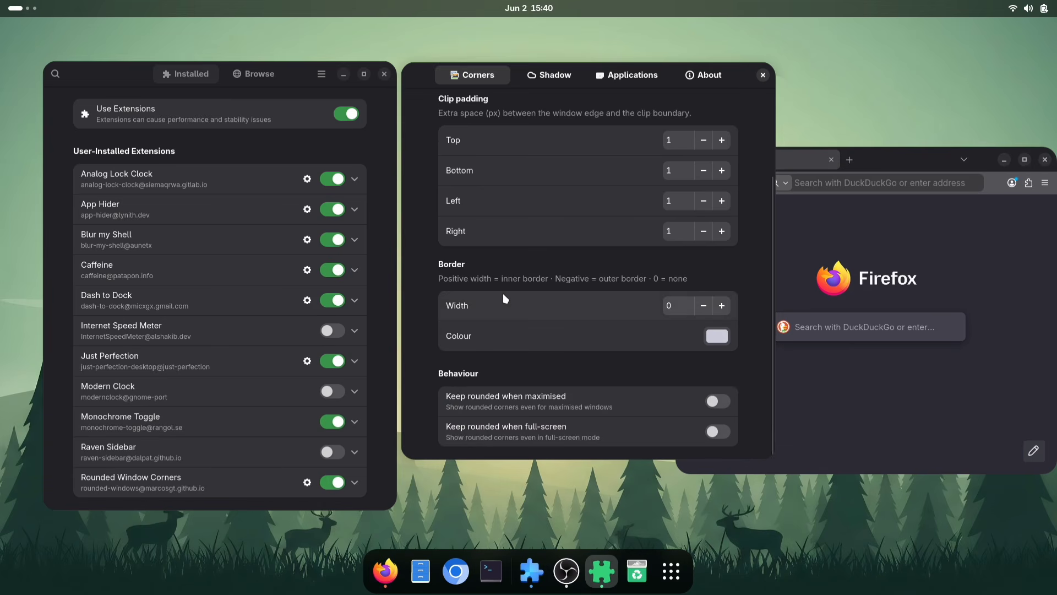
Set the Rounded Window Corners border Width to 2 and confirm the selected border colour in the colour picker
{"action": "left_click", "coordinate": [723, 305]}
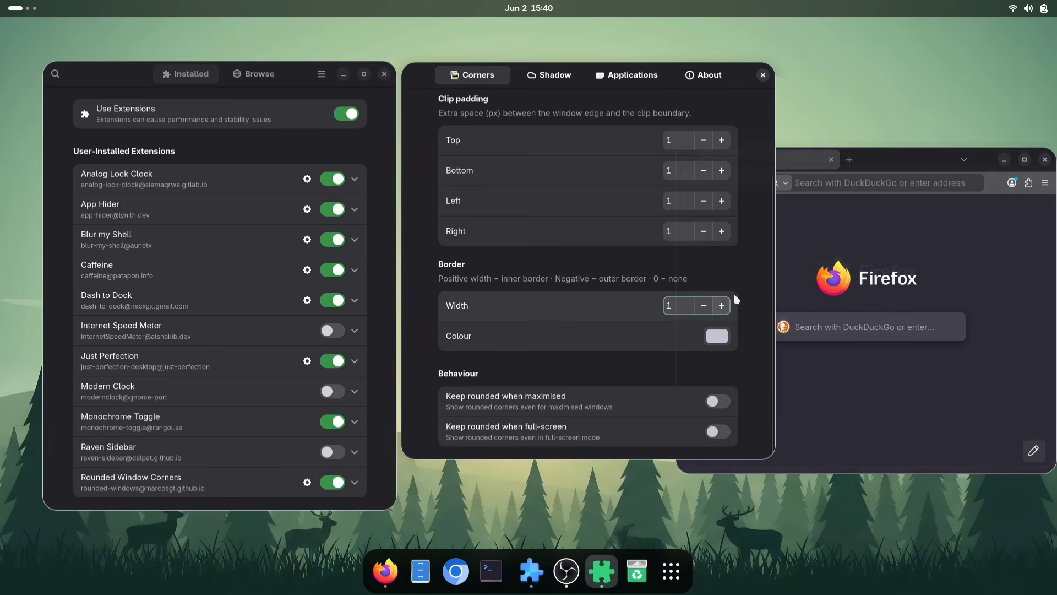
{"action": "left_click", "coordinate": [721, 305]}
{"action": "left_click", "coordinate": [724, 340]}
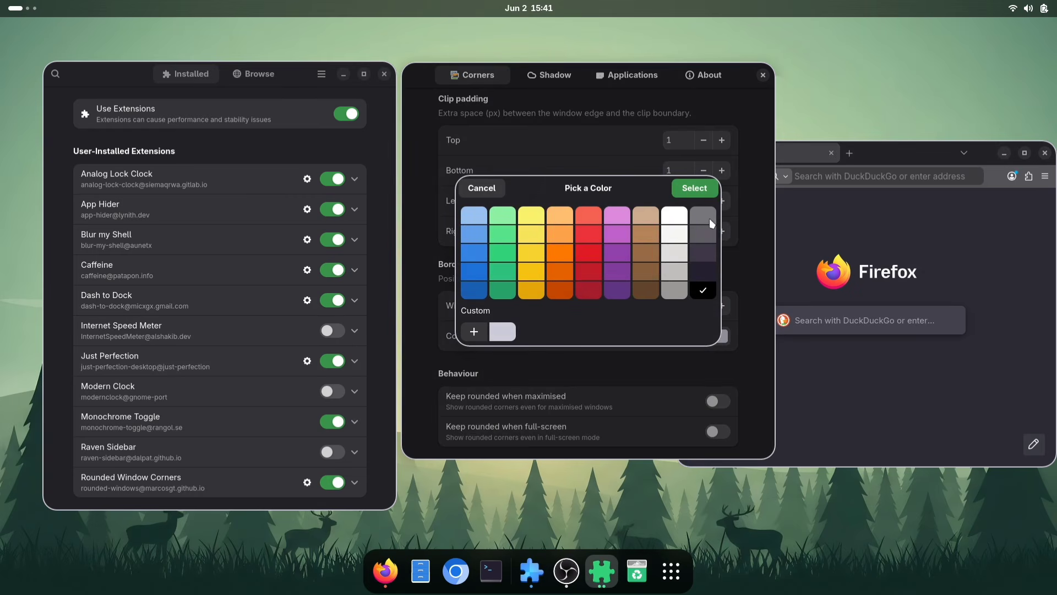
{"action": "left_click", "coordinate": [695, 188]}
{"action": "left_click", "coordinate": [972, 254]}
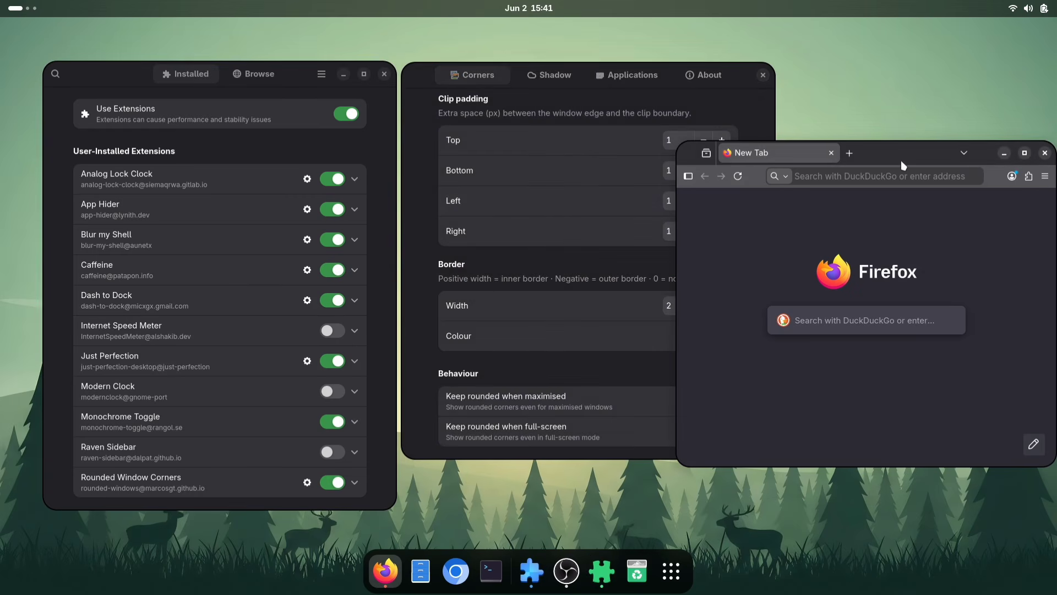
Move the Firefox window aside, open Chromium, and enlarge the Chromium window for comparison
{"action": "left_click_drag", "start_coordinate": [903, 165], "coordinate": [844, 145]}
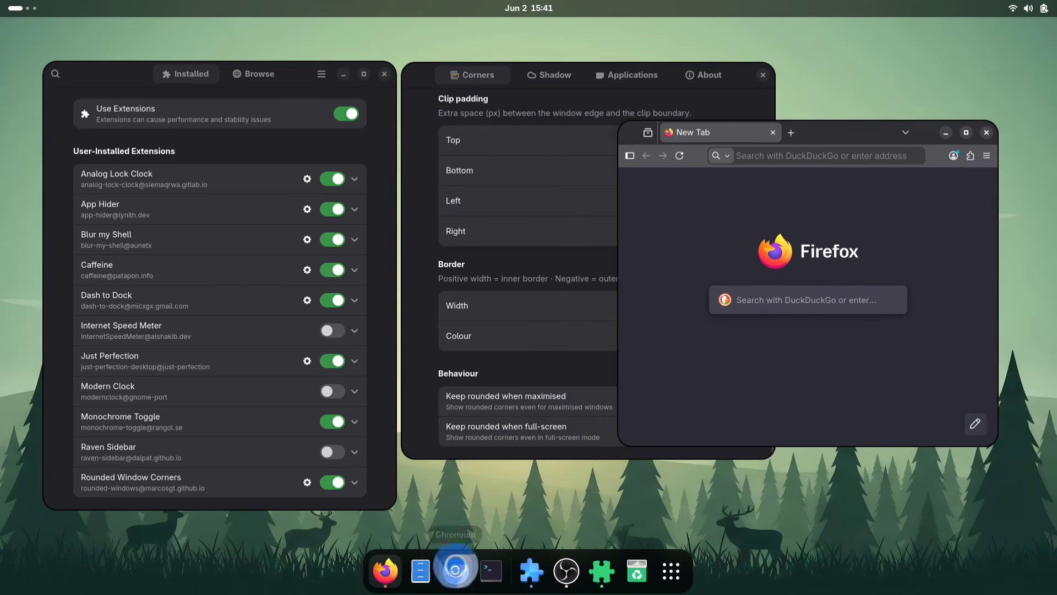
{"action": "left_click", "coordinate": [456, 570]}
{"action": "left_click_drag", "start_coordinate": [517, 22], "coordinate": [238, 39]}
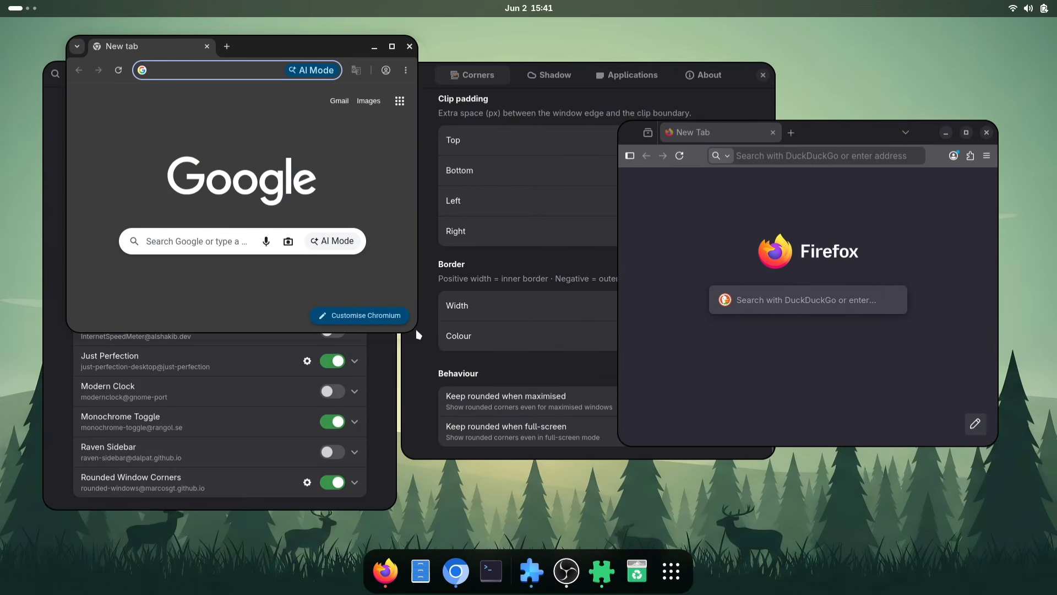
{"action": "left_click_drag", "start_coordinate": [414, 329], "coordinate": [679, 526]}
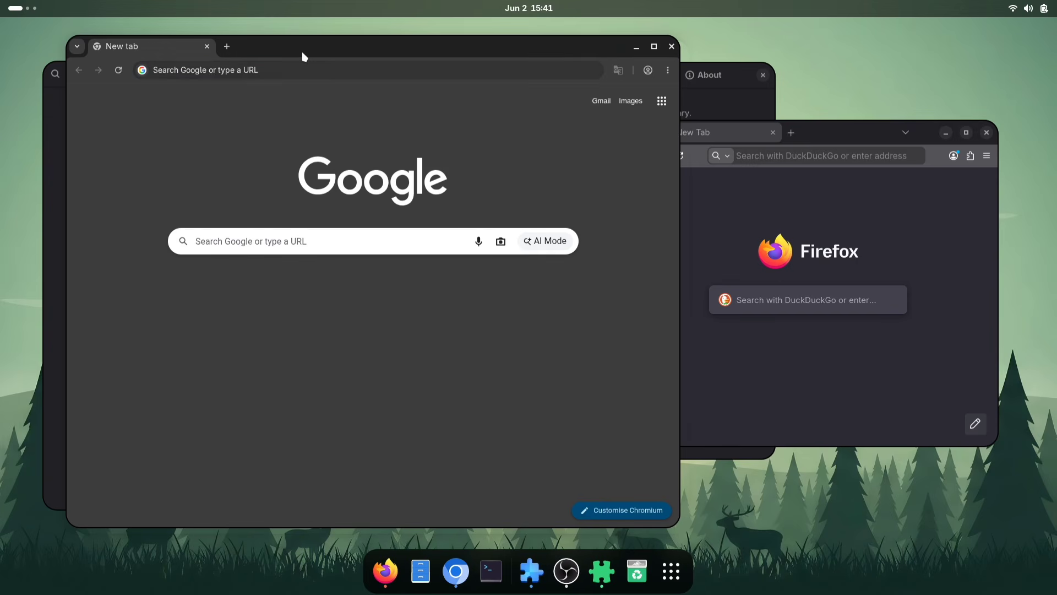
{"action": "left_click_drag", "start_coordinate": [307, 47], "coordinate": [314, 70]}
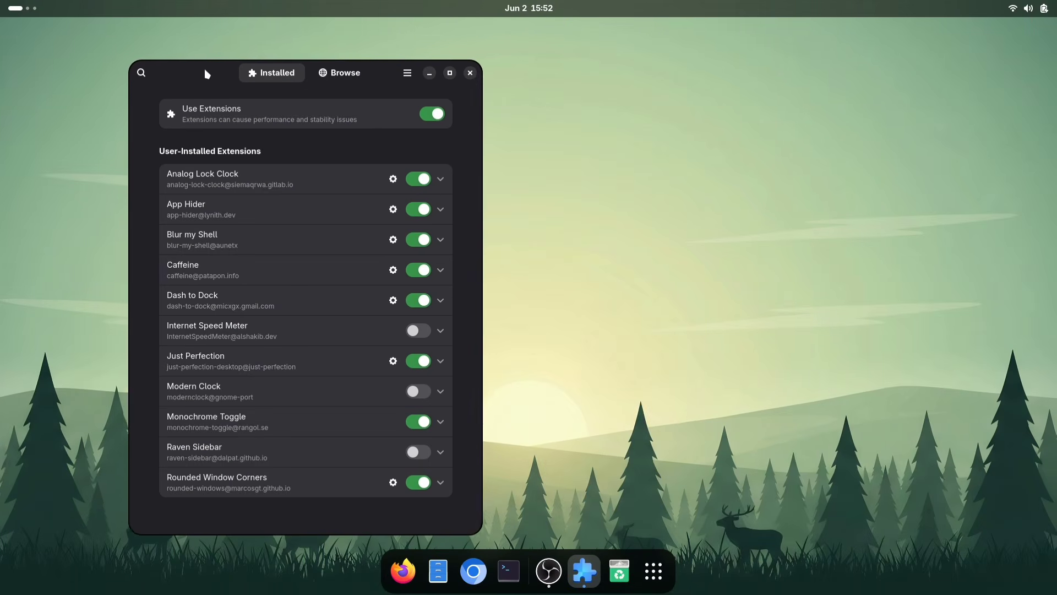
Search the extension browser for 'window chaos' and install Window Chaos Manager
{"action": "left_click_drag", "start_coordinate": [205, 73], "coordinate": [172, 73]}
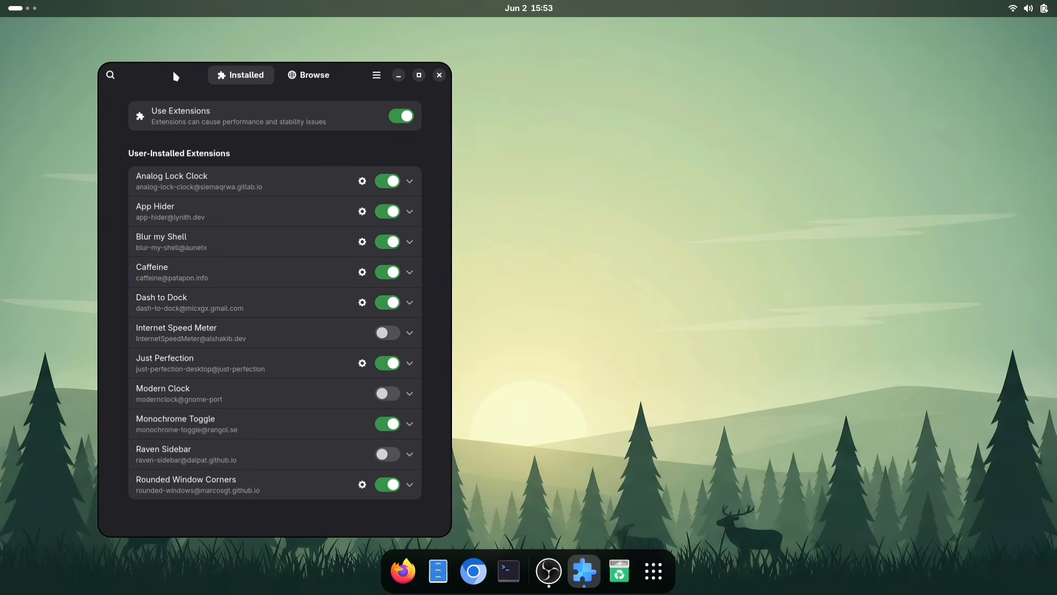
{"action": "left_click", "coordinate": [317, 77]}
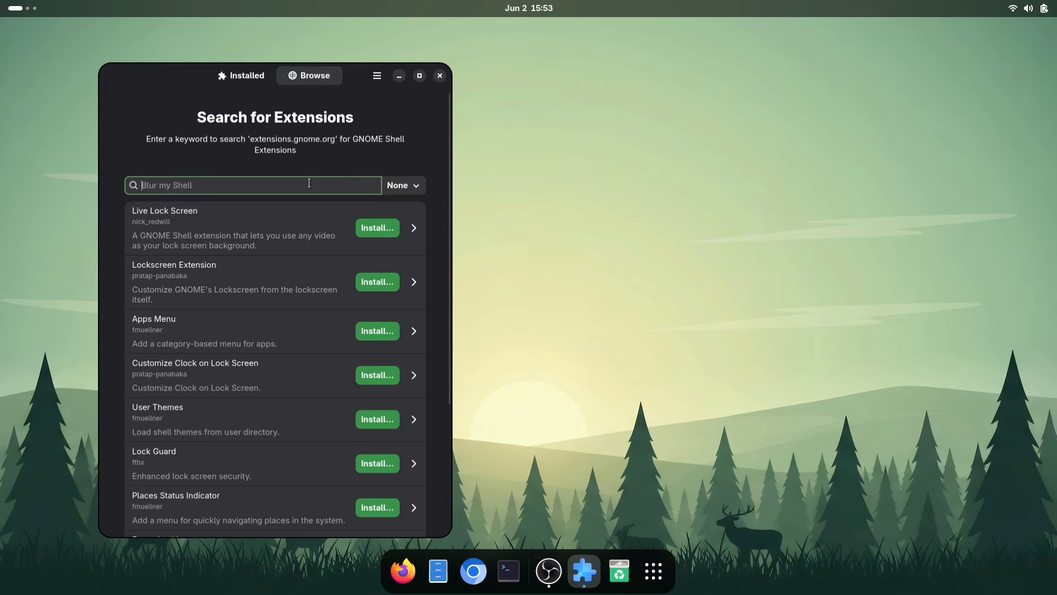
{"action": "type", "text": "window"}
{"action": "type", "text": "chaos"}
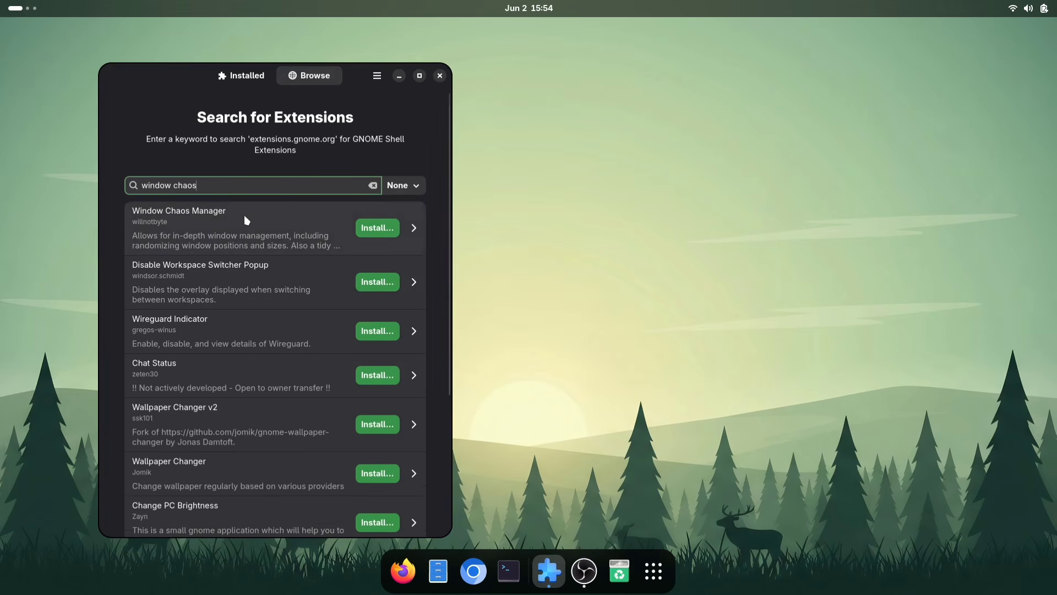
{"action": "left_click", "coordinate": [367, 230]}
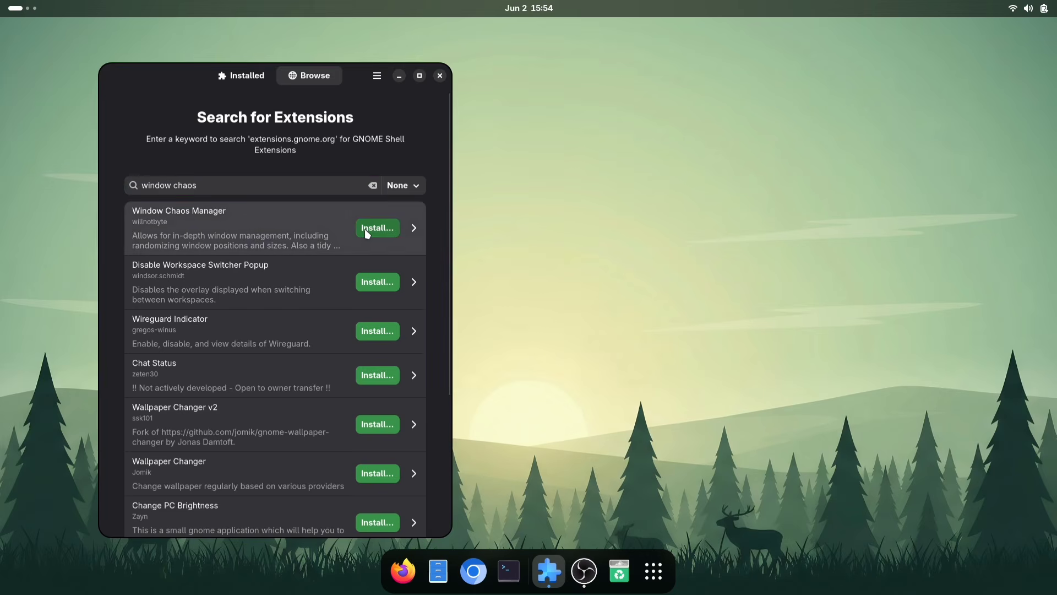
{"action": "left_click", "coordinate": [364, 229]}
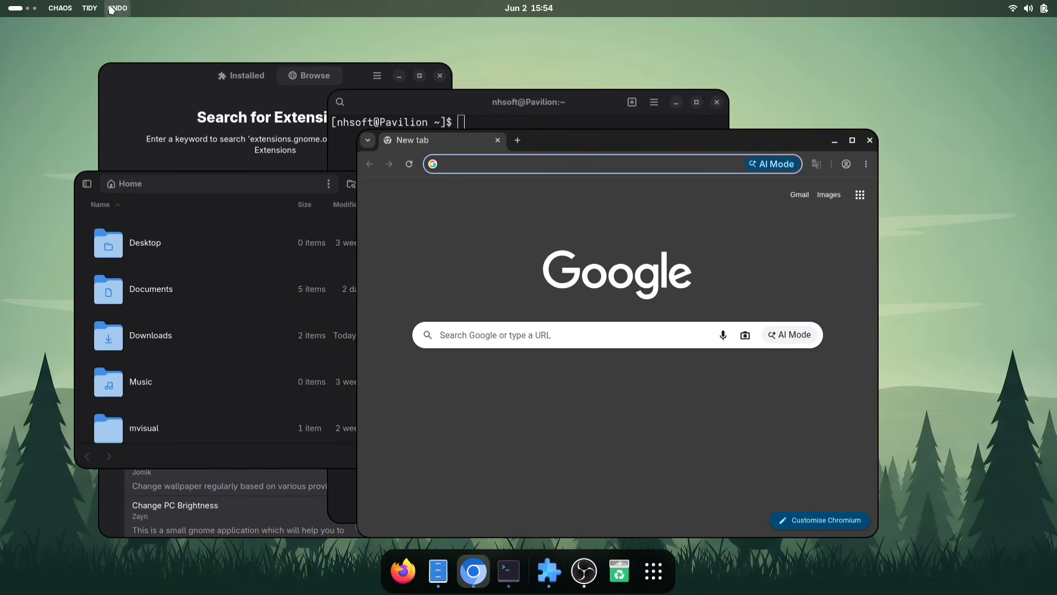
Scatter the open windows with the CHAOS button and close the Extension Manager window
{"action": "left_click", "coordinate": [81, 8]}
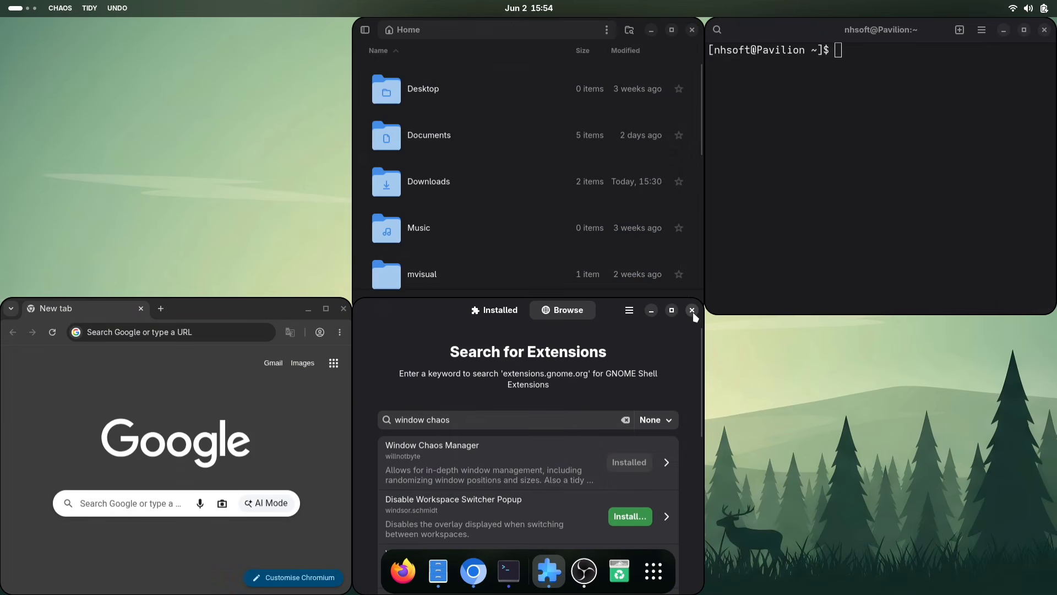
{"action": "left_click", "coordinate": [692, 311]}
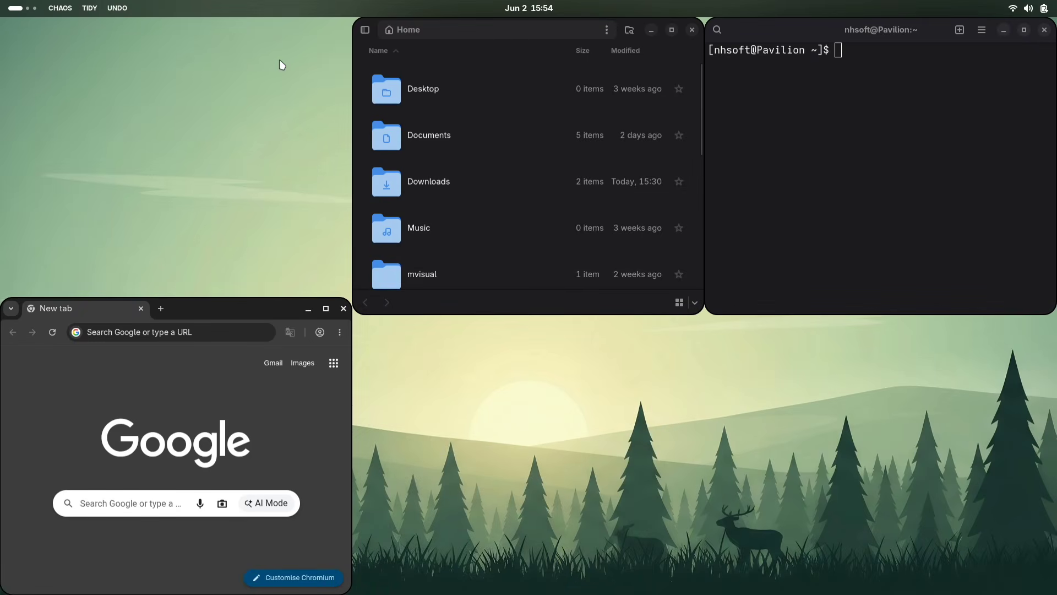
Arrange the open windows into a tidy grid with the TIDY button
{"action": "left_click", "coordinate": [94, 10]}
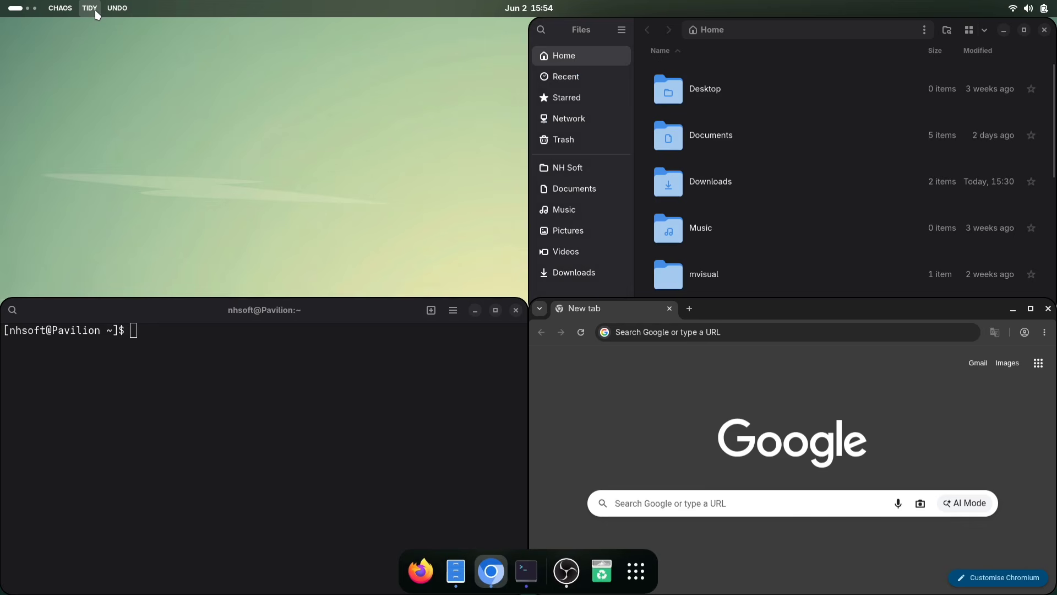
{"action": "left_click", "coordinate": [488, 388]}
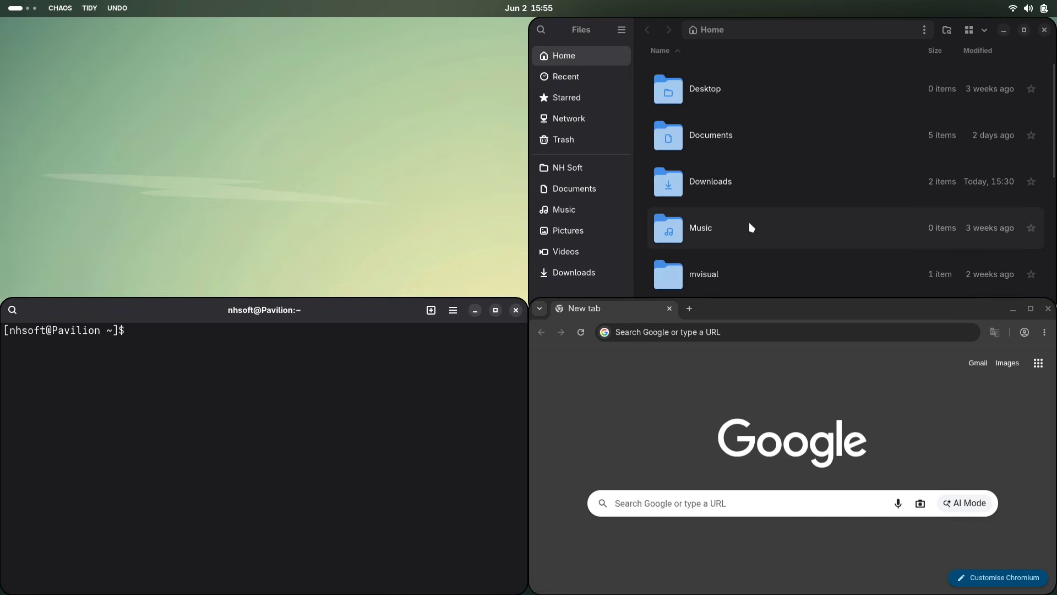
{"action": "scroll", "coordinate": [750, 227], "scroll_direction": "down", "scroll_amount": 3}
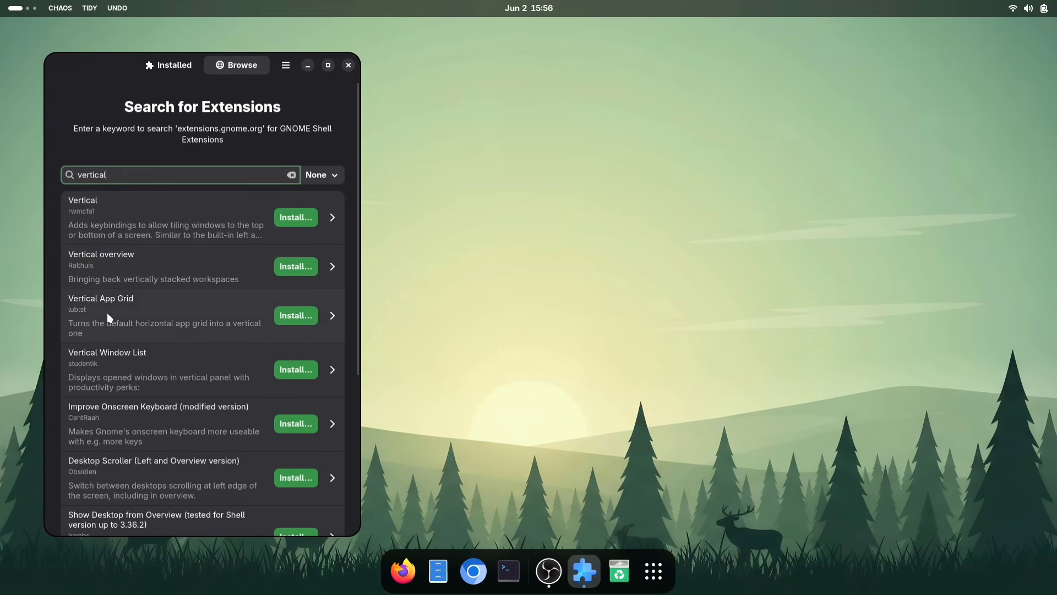
Install Vertical App Grid from the 'vertical' search results and scroll through the vertical app grid
{"action": "left_click", "coordinate": [299, 312]}
{"action": "key", "text": "super"}
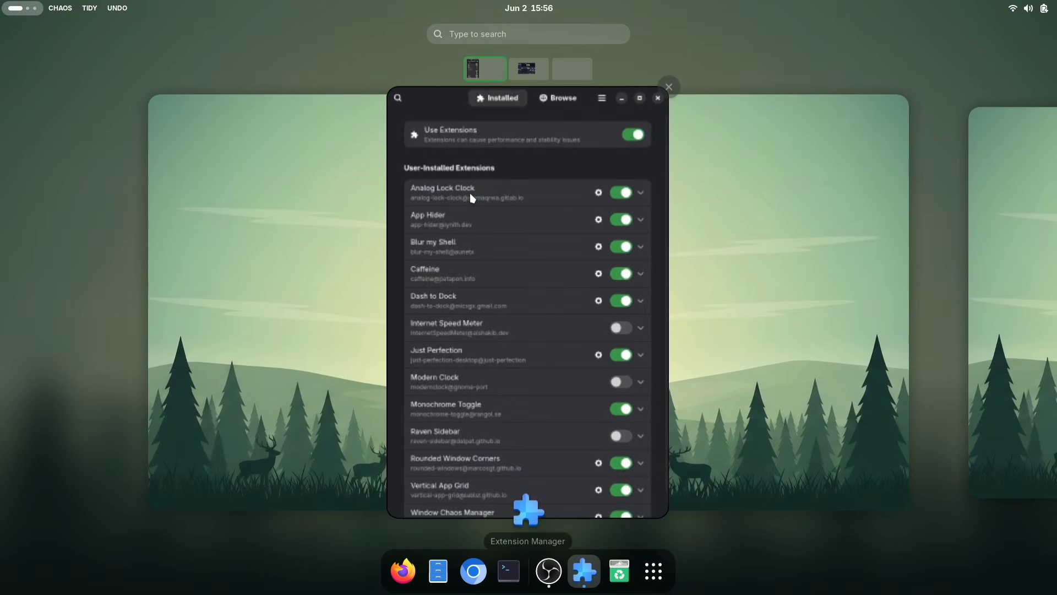
{"action": "key", "text": "super"}
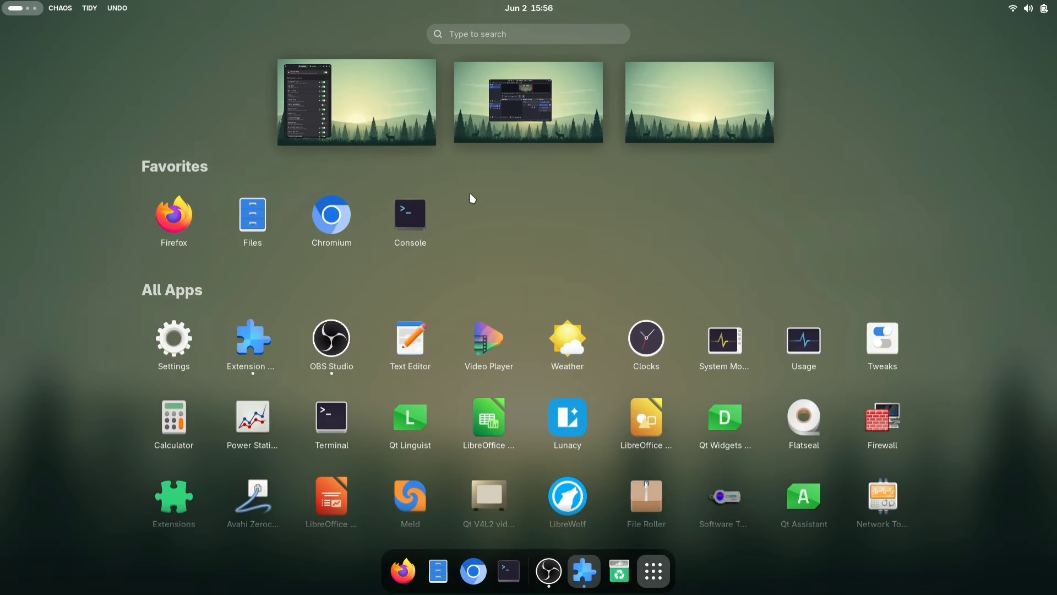
{"action": "scroll", "coordinate": [471, 198], "scroll_direction": "down", "scroll_amount": 3}
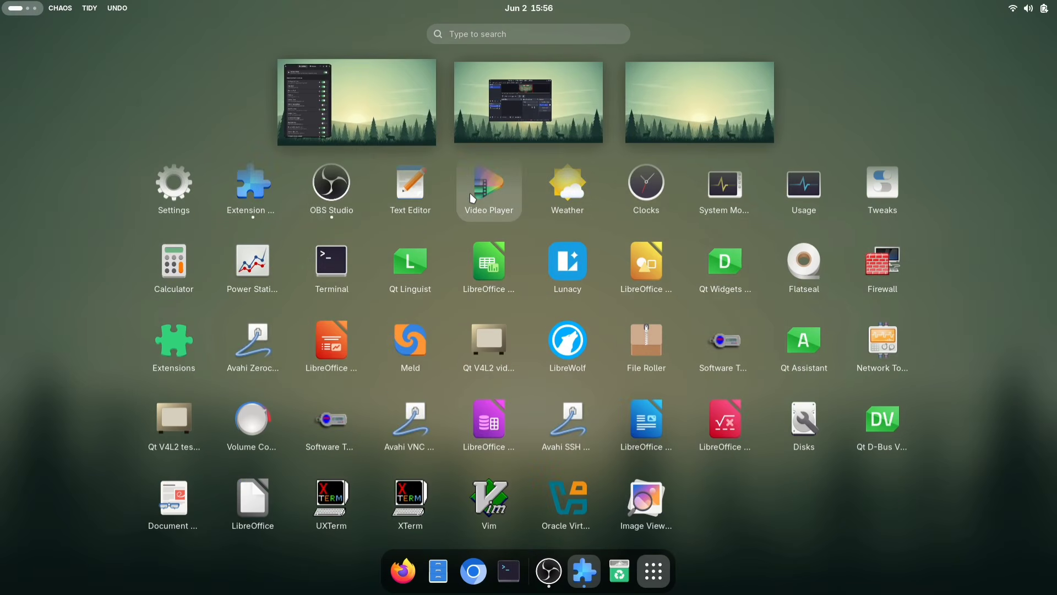
{"action": "scroll", "coordinate": [470, 193], "scroll_direction": "up", "scroll_amount": 3}
{"action": "scroll", "coordinate": [470, 193], "scroll_direction": "down", "scroll_amount": 1}
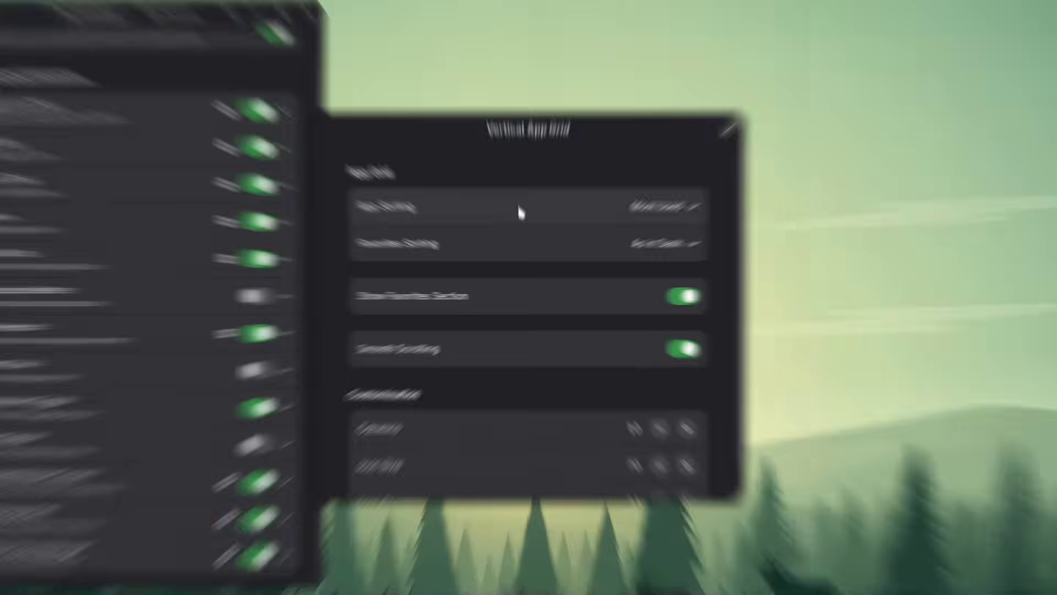
In the Vertical App Grid settings, set Icon Size to 120 and Columns to 8
{"action": "left_click", "coordinate": [570, 222]}
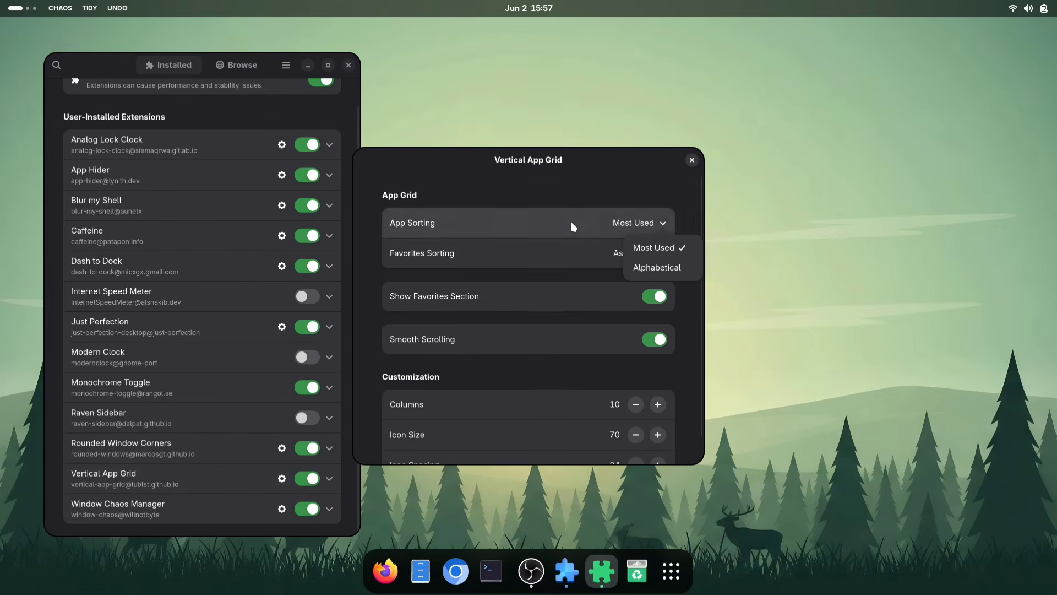
{"action": "left_click", "coordinate": [576, 216]}
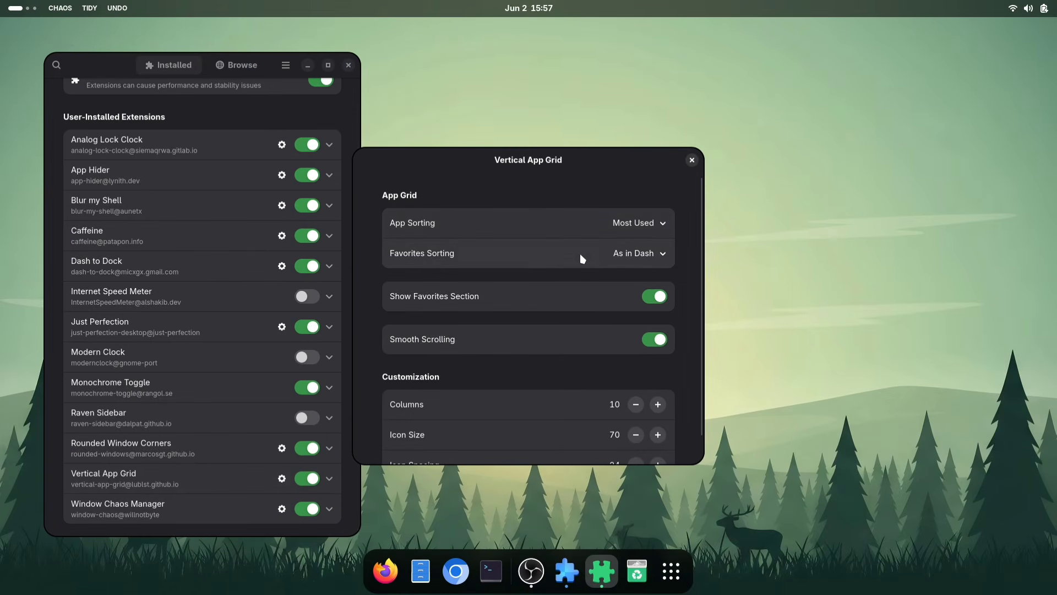
{"action": "left_click_drag", "start_coordinate": [523, 160], "coordinate": [561, 105]}
{"action": "scroll", "coordinate": [560, 306], "scroll_direction": "down", "scroll_amount": 2}
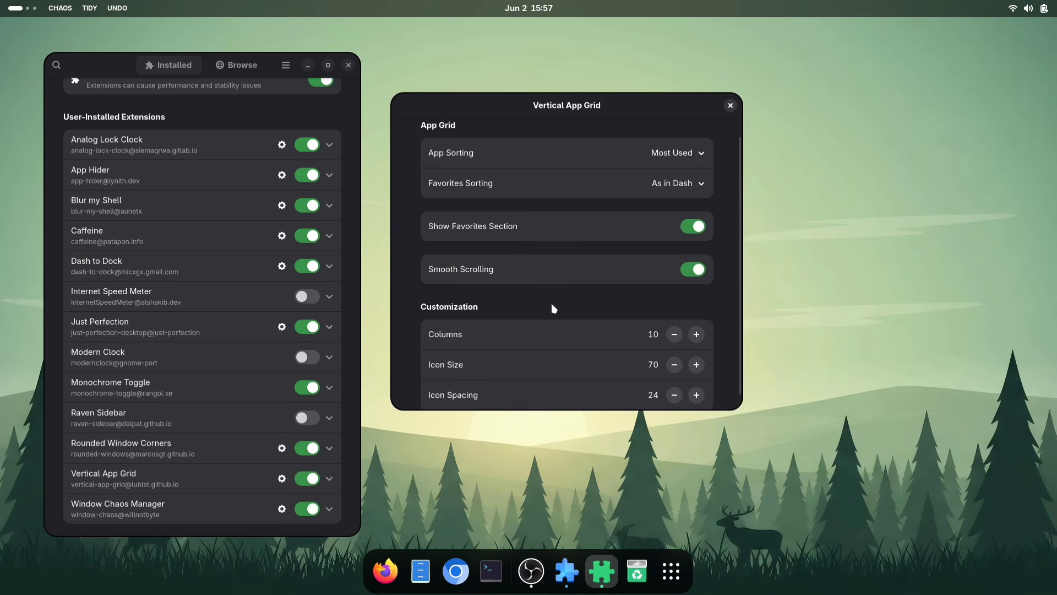
{"action": "double_click", "coordinate": [655, 352]}
{"action": "type", "text": "12"}
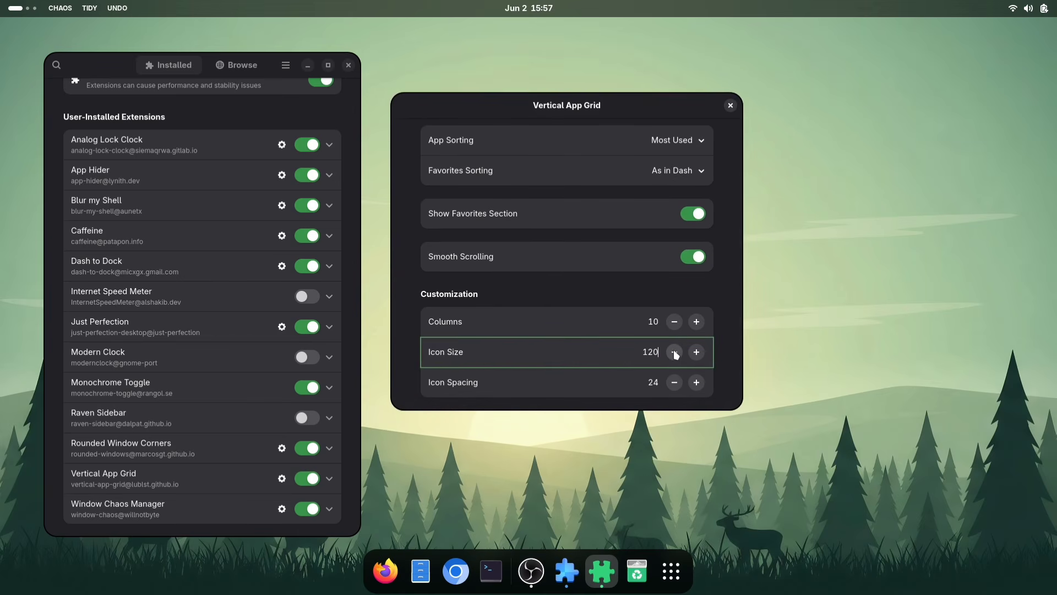
{"action": "left_click", "coordinate": [676, 324]}
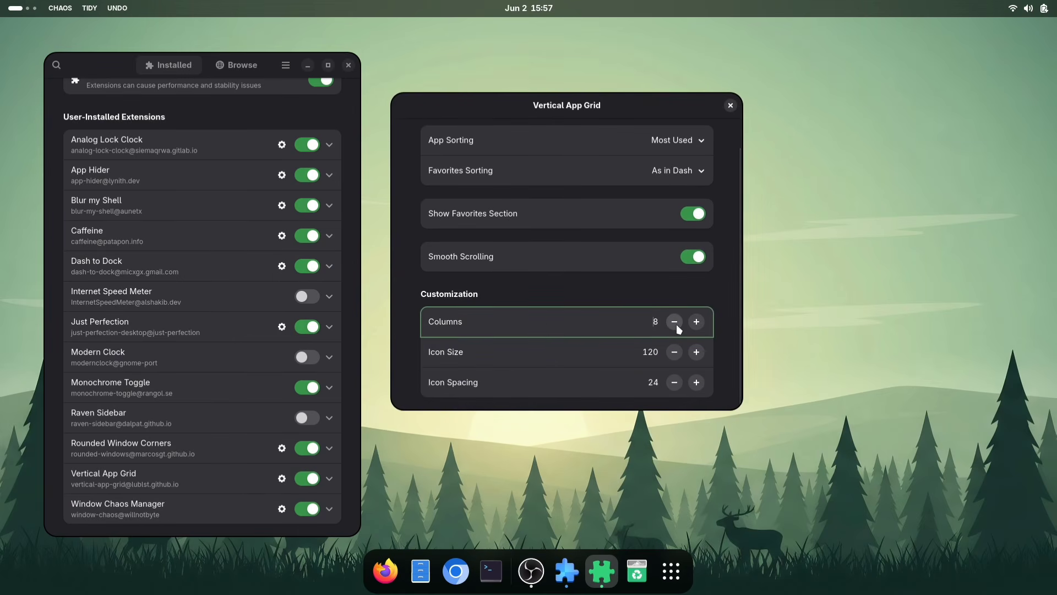
Open the app grid and scroll through it to examine the new layout
{"action": "key", "text": "super+a"}
{"action": "scroll", "coordinate": [676, 326], "scroll_direction": "down", "scroll_amount": 5}
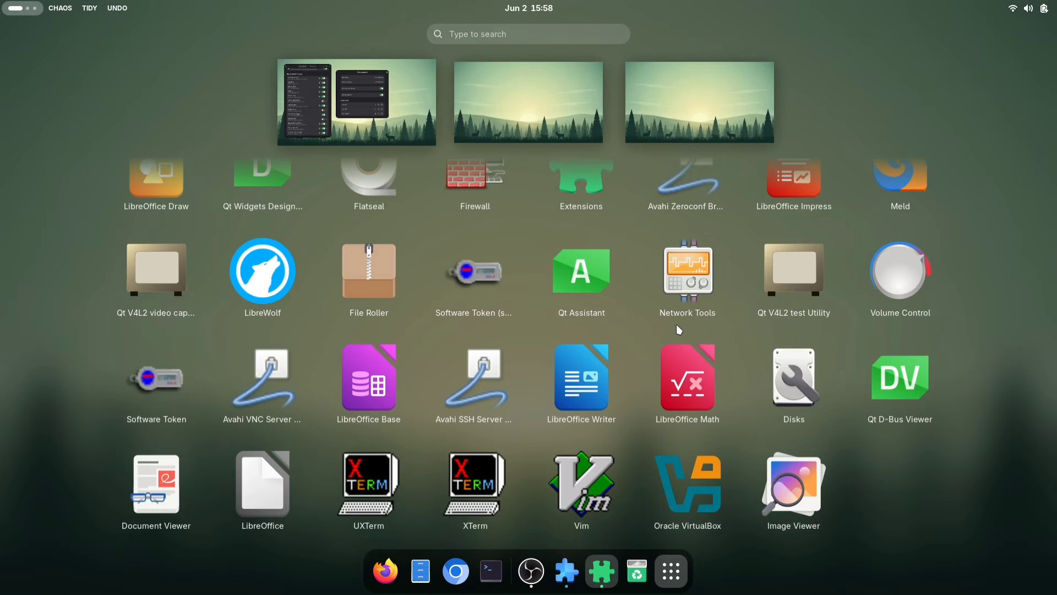
{"action": "scroll", "coordinate": [676, 326], "scroll_direction": "up", "scroll_amount": 5}
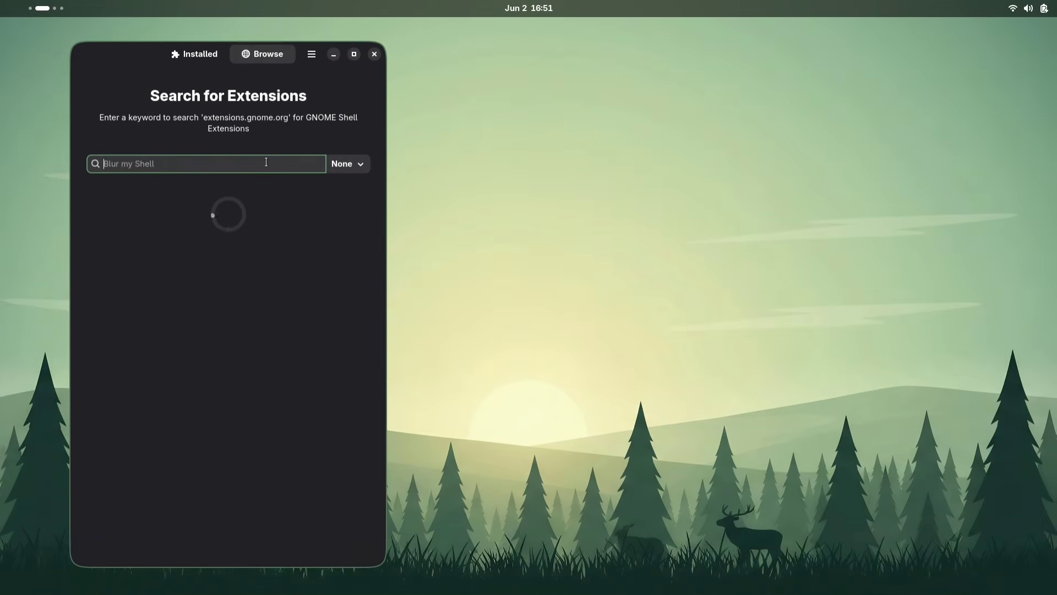
Search the extension browser for gnomelets and install the Gnomelets extension
{"action": "type", "text": "gnomelets"}
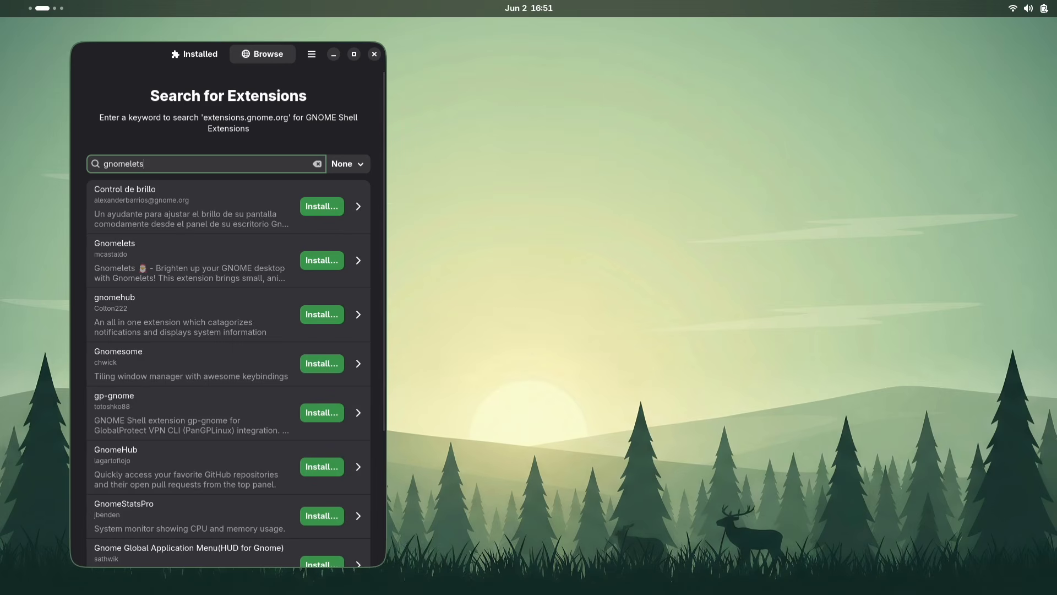
{"action": "left_click", "coordinate": [326, 259]}
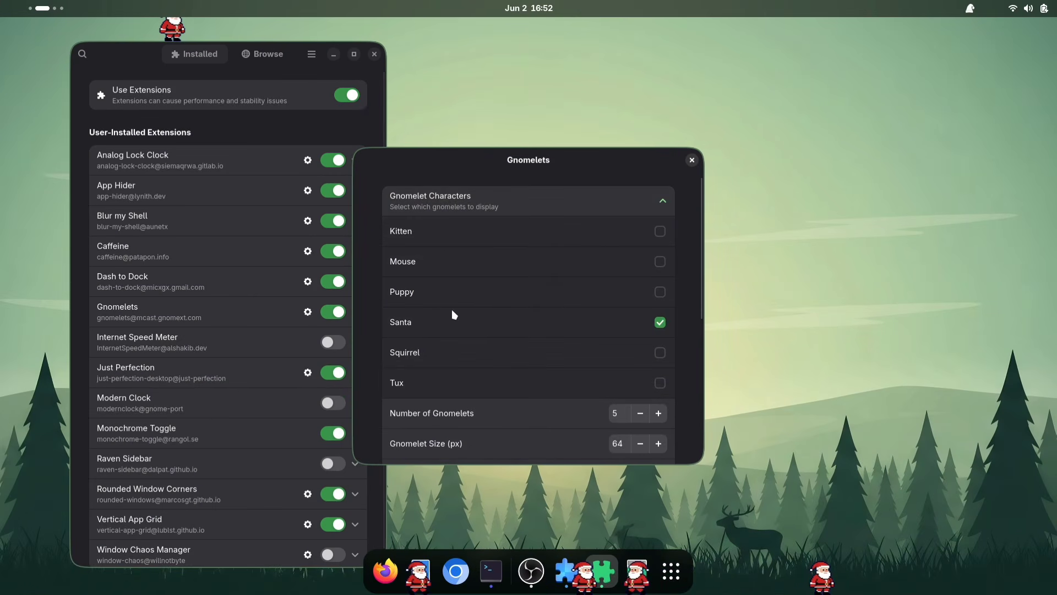
Enable the Kitten, Mouse, Puppy, Squirrel and Tux gnomelet characters alongside Santa
{"action": "left_click", "coordinate": [660, 231]}
{"action": "left_click", "coordinate": [658, 260]}
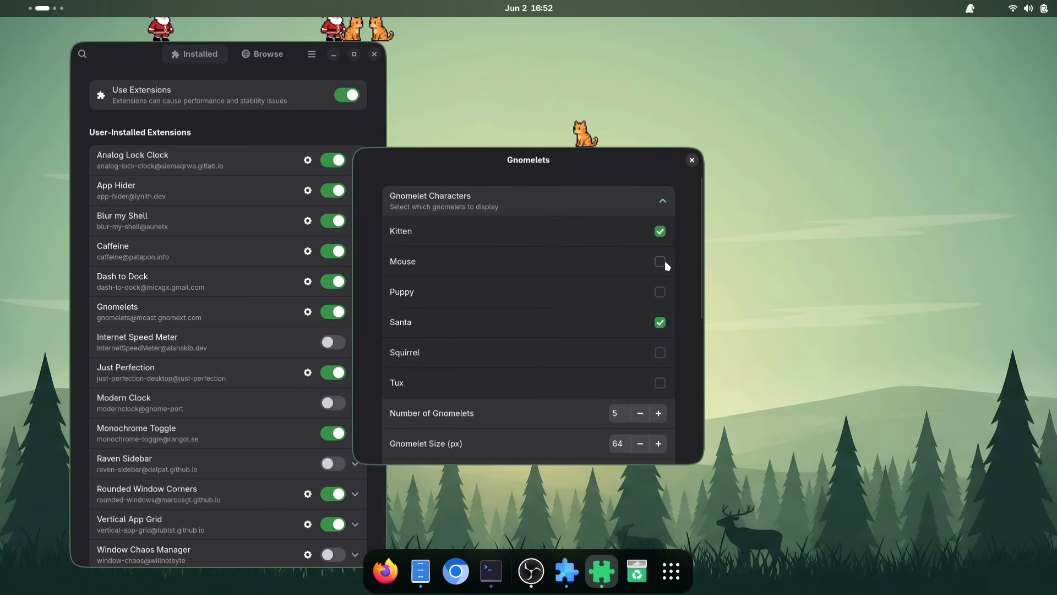
{"action": "left_click", "coordinate": [660, 292]}
{"action": "left_click", "coordinate": [660, 353]}
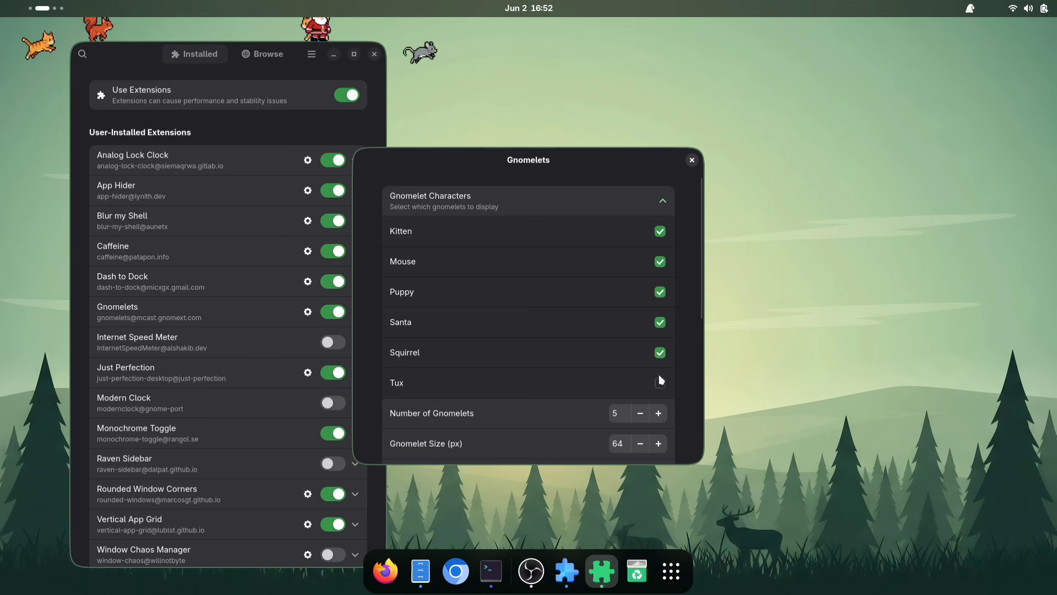
{"action": "left_click", "coordinate": [661, 383]}
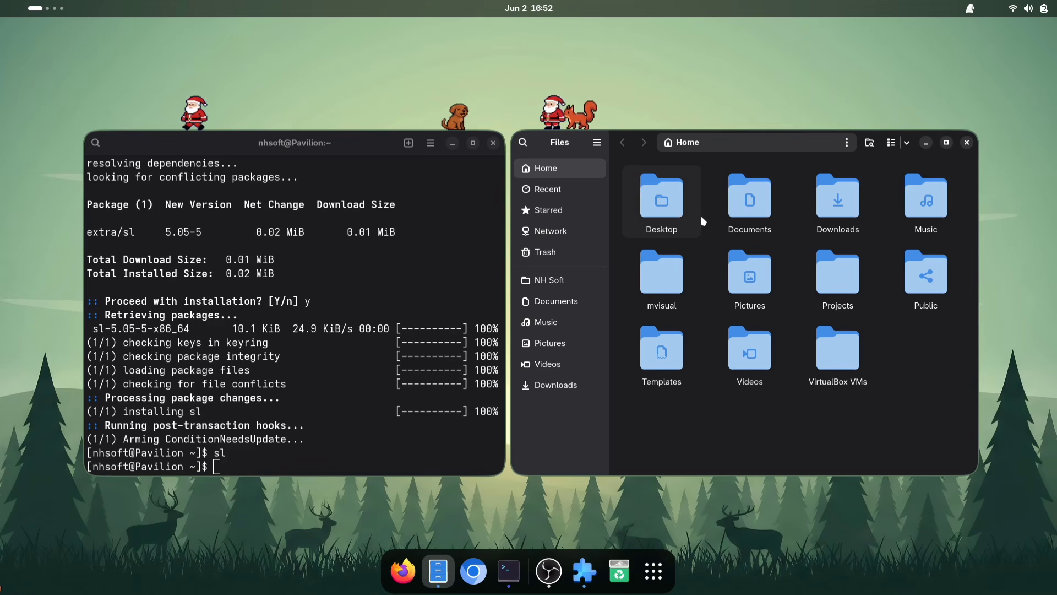
Set Gnomelets Dock Support to Dash to Dock and close the Extension Manager
{"action": "left_click_drag", "start_coordinate": [209, 139], "coordinate": [165, 136]}
{"action": "mouse_move", "coordinate": [582, 141]}
{"action": "left_mouse_down"}
{"action": "mouse_move", "coordinate": [552, 156]}
{"action": "mouse_move", "coordinate": [570, 124]}
{"action": "left_mouse_up"}
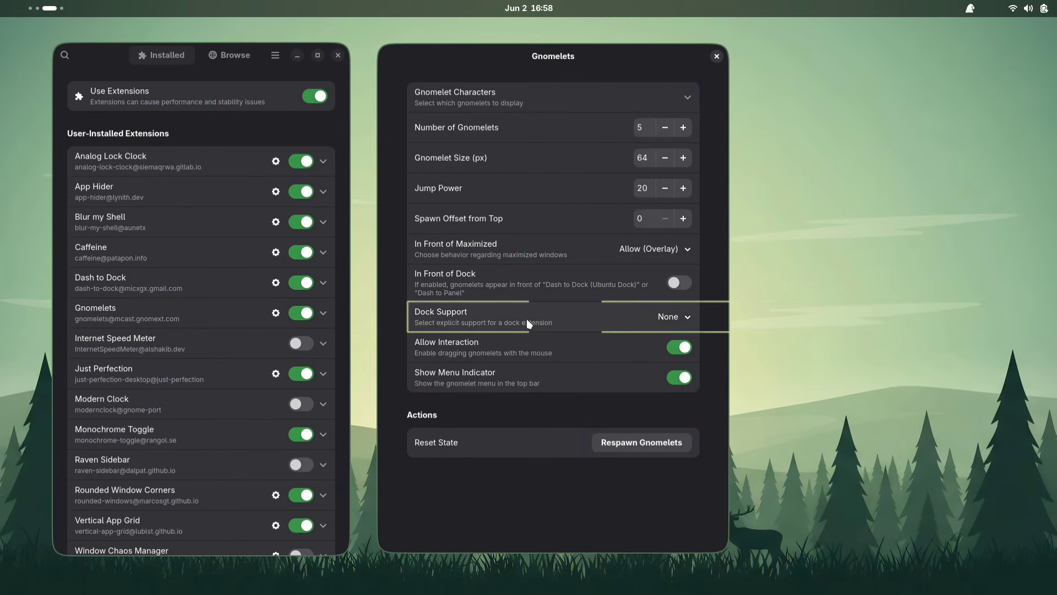
{"action": "left_click", "coordinate": [679, 314]}
{"action": "left_click", "coordinate": [688, 361]}
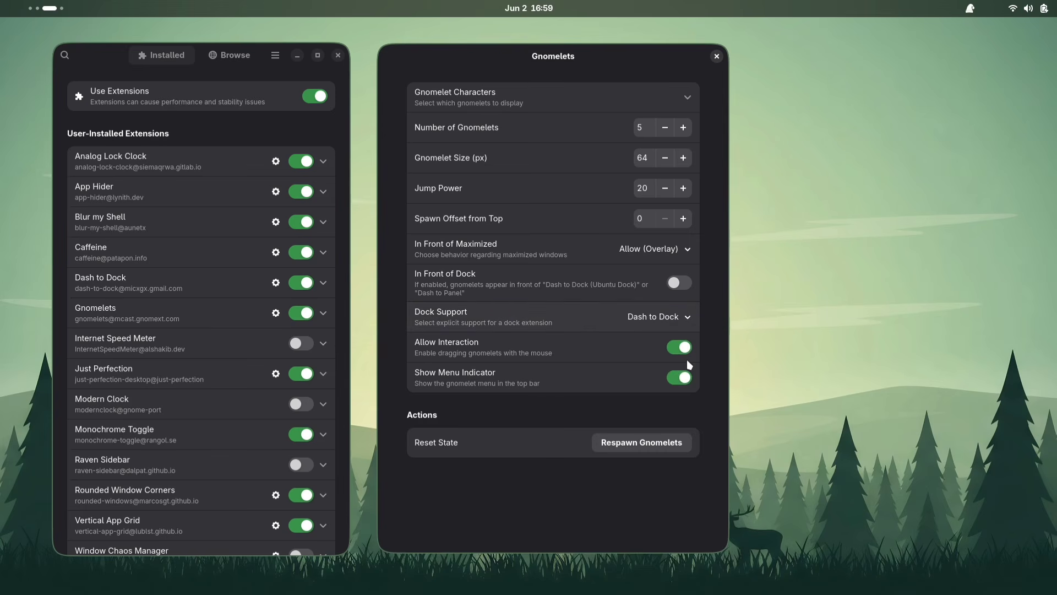
{"action": "left_click", "coordinate": [338, 56]}
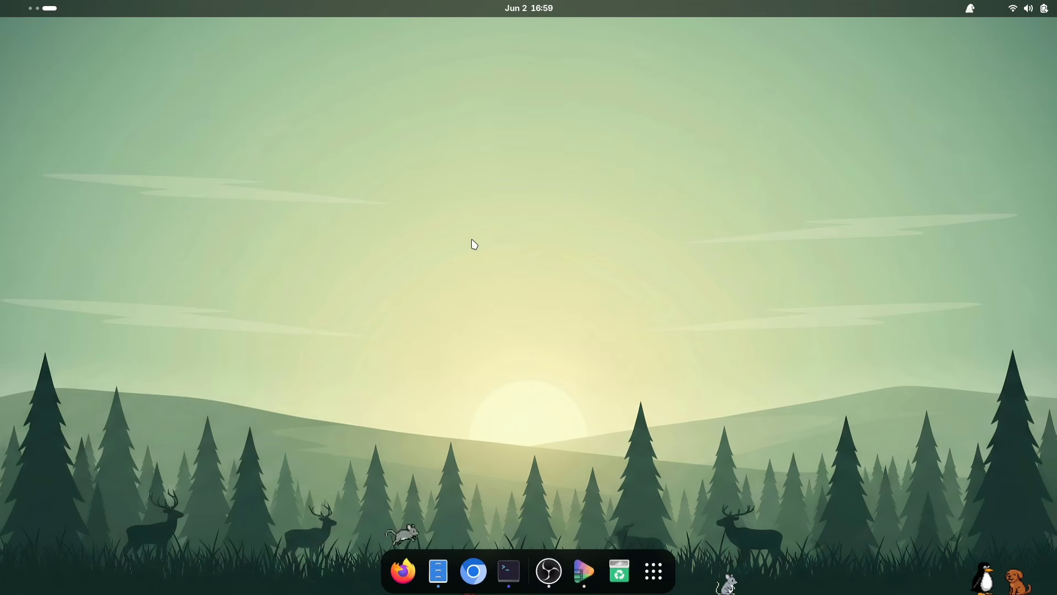
{"action": "key", "text": "super+Page_Up"}
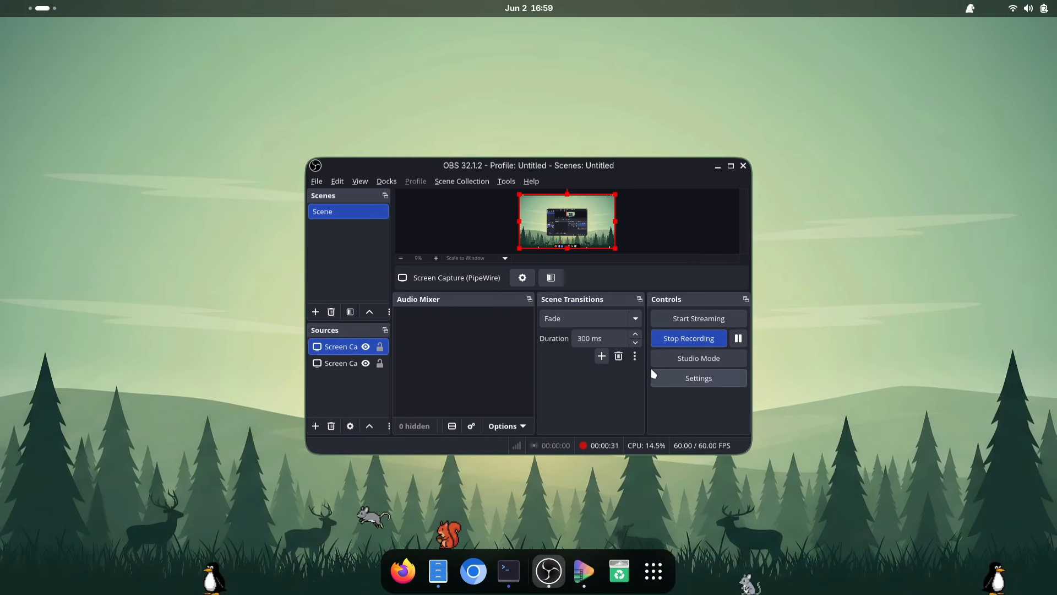
{"action": "left_click_drag", "start_coordinate": [536, 169], "coordinate": [331, 262]}
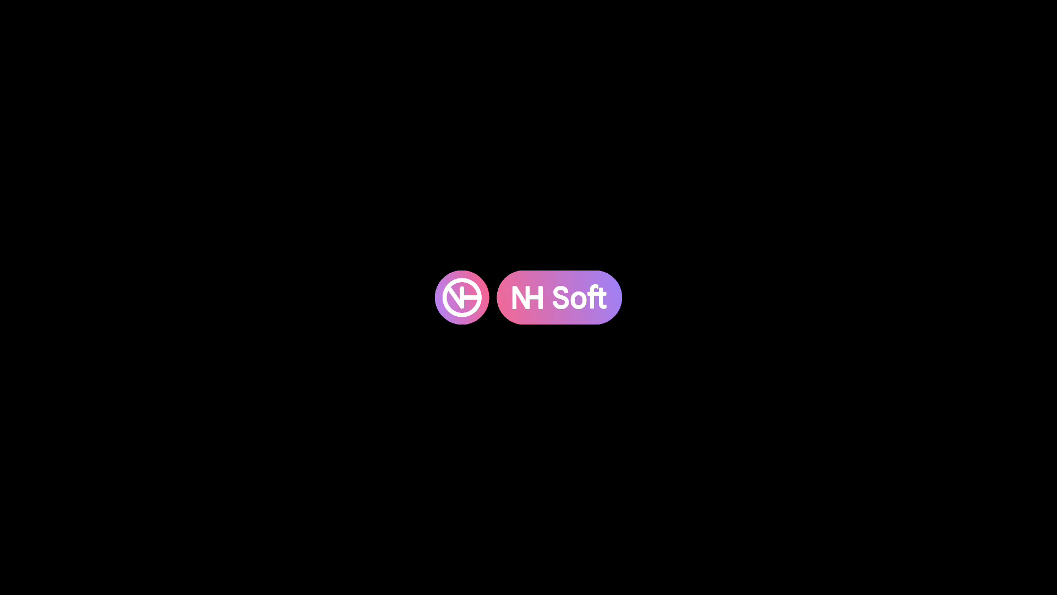